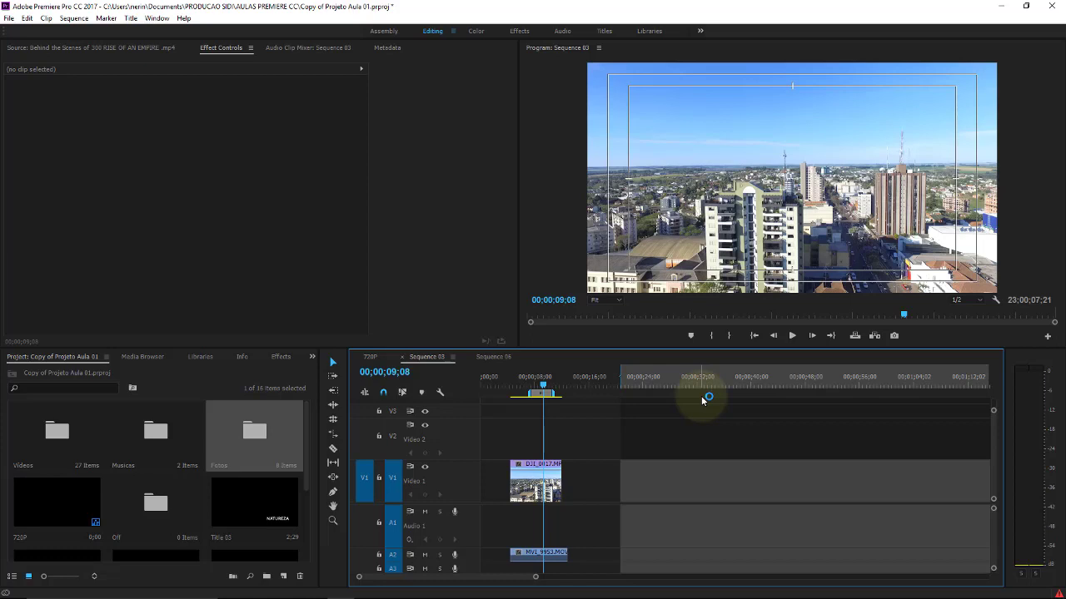
# Show the Video Effects list and expand the Keying group to reveal Track Matte Key.
pyautogui.click(282, 357)
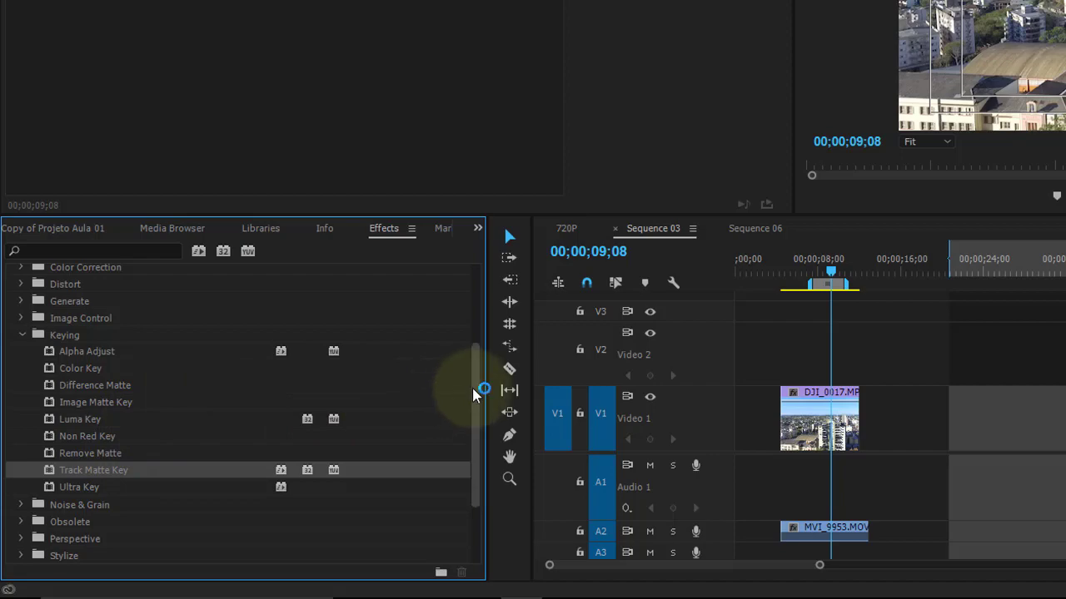
pyautogui.moveTo(481, 379)
pyautogui.mouseDown()
pyautogui.moveTo(502, 284)
pyautogui.moveTo(457, 415)
pyautogui.mouseUp()
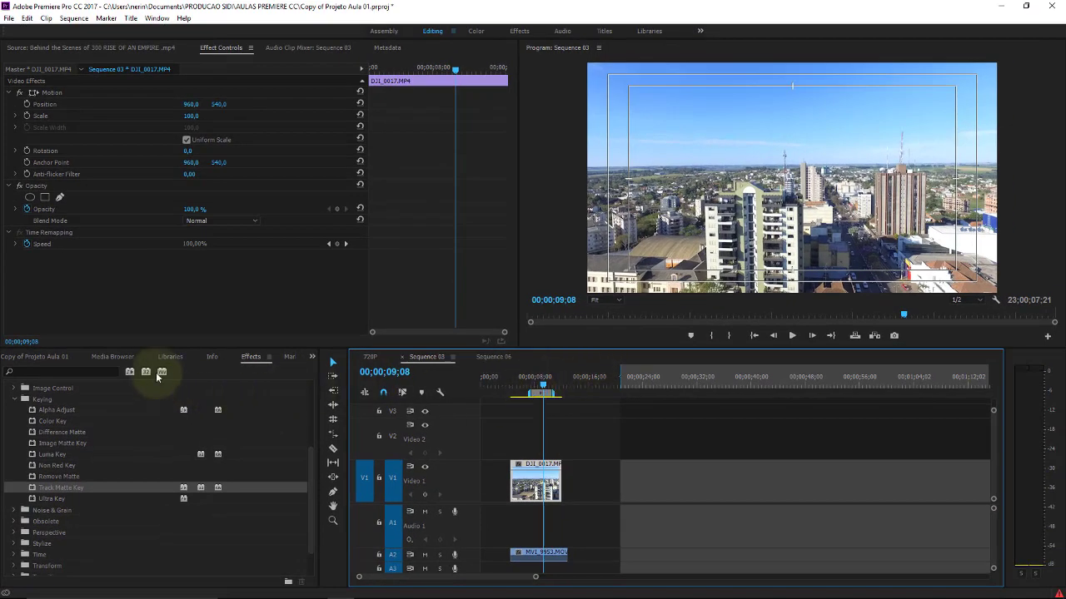
# From the Videos bin, place MVI_9953.MOV on Video 2 above DJI_0017.MP4, replacing a mistaken shutterstock clip.
pyautogui.click(62, 356)
pyautogui.doubleClick(55, 428)
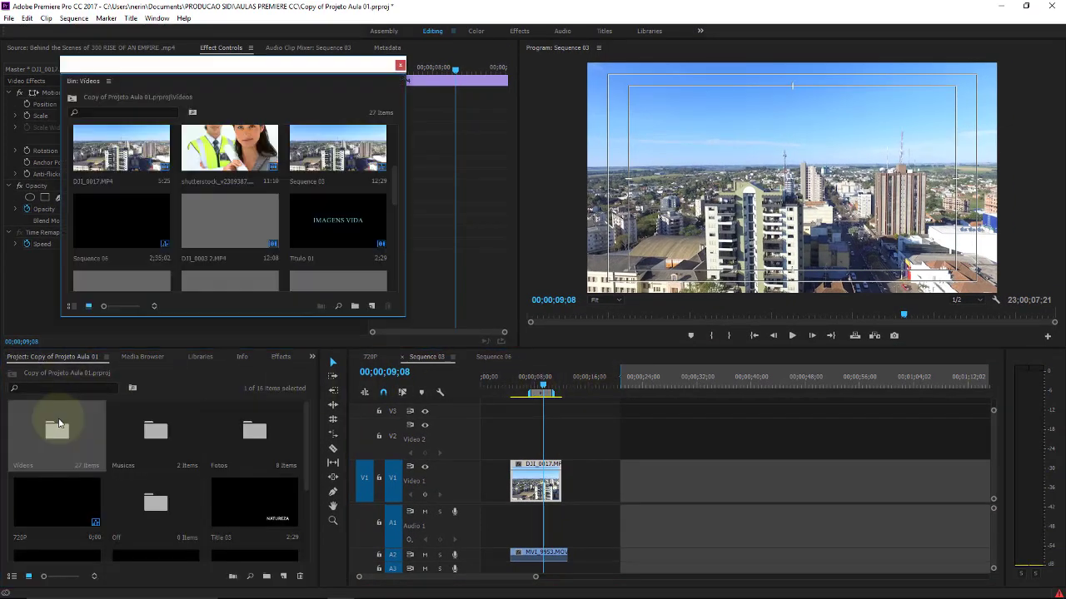
pyautogui.moveTo(395, 187); pyautogui.dragTo(403, 185)
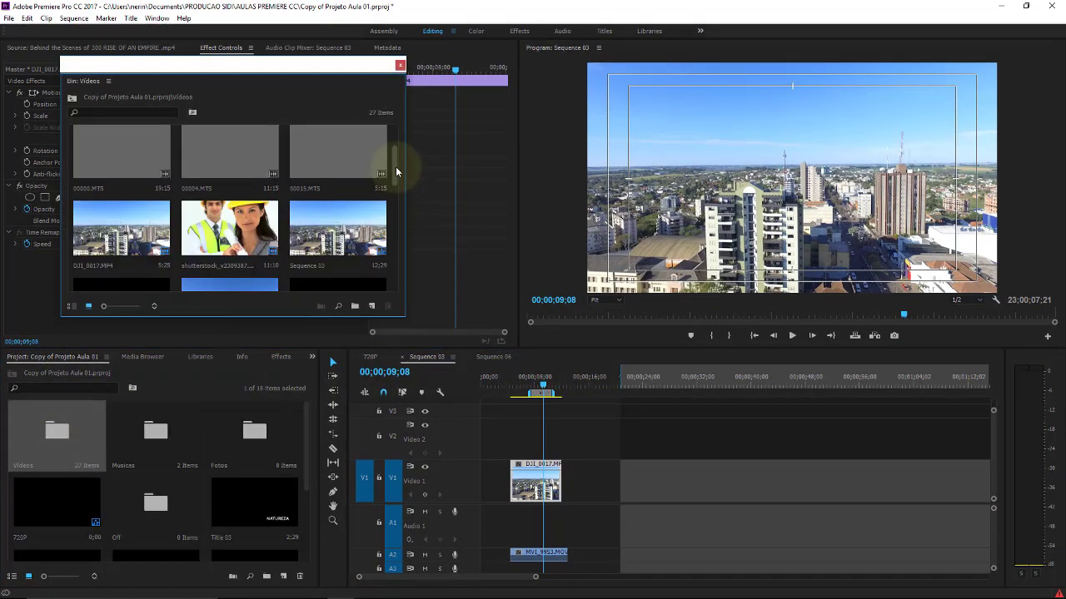
pyautogui.moveTo(235, 143); pyautogui.dragTo(563, 447)
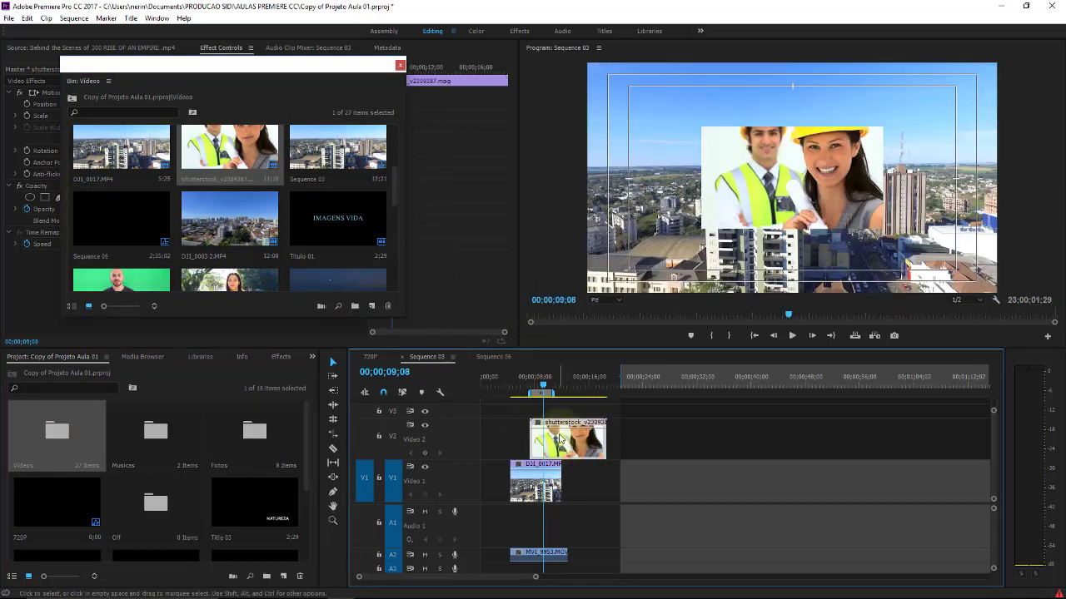
pyautogui.hotkey('ctrl', 'z')
pyautogui.moveTo(250, 281)
pyautogui.mouseDown()
pyautogui.moveTo(545, 424)
pyautogui.moveTo(516, 441)
pyautogui.mouseUp()
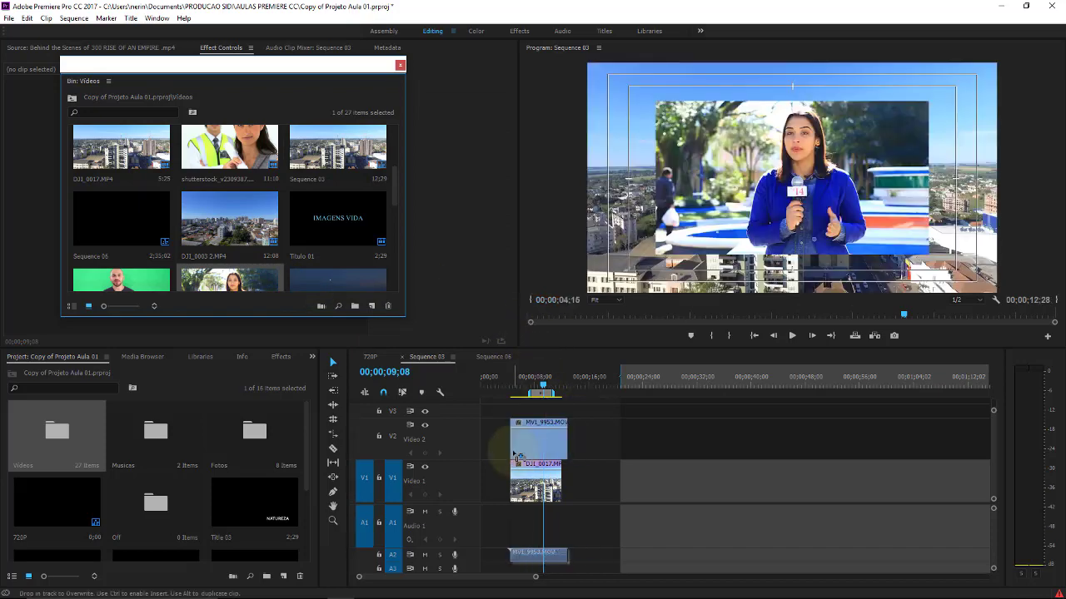
pyautogui.click(400, 65)
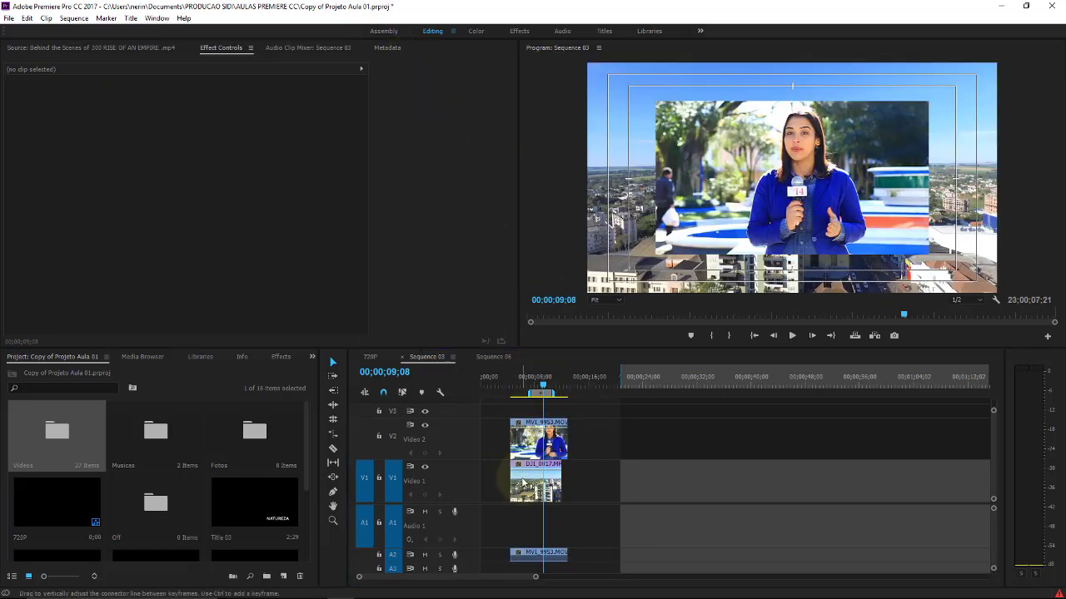
pyautogui.click(561, 450)
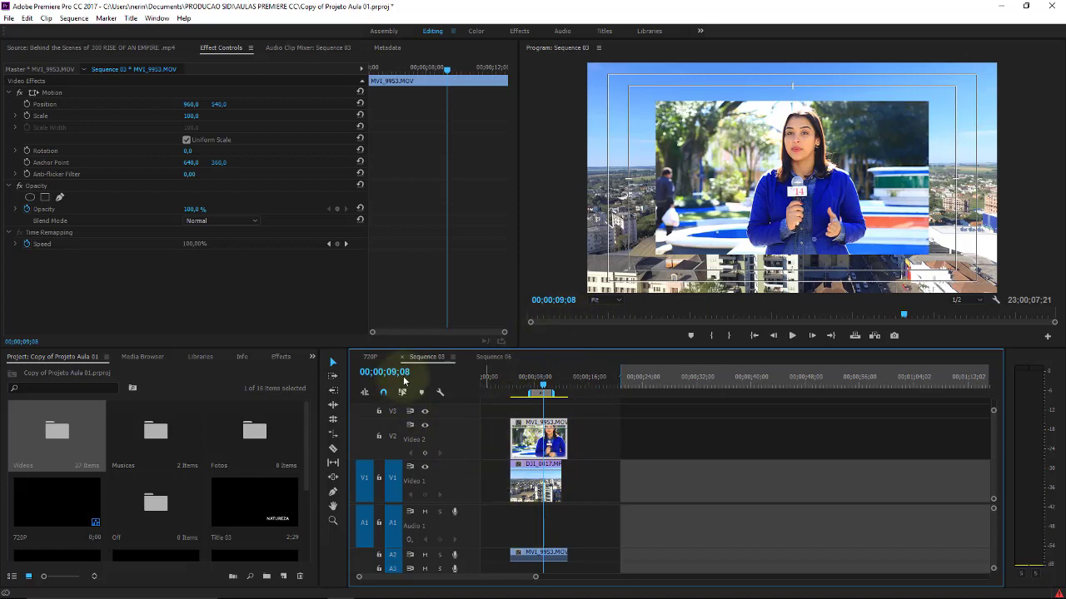
# From the Fotos bin, place the black MASCARA.png star image on Video 3 above the reporter.
pyautogui.click(152, 357)
pyautogui.click(62, 358)
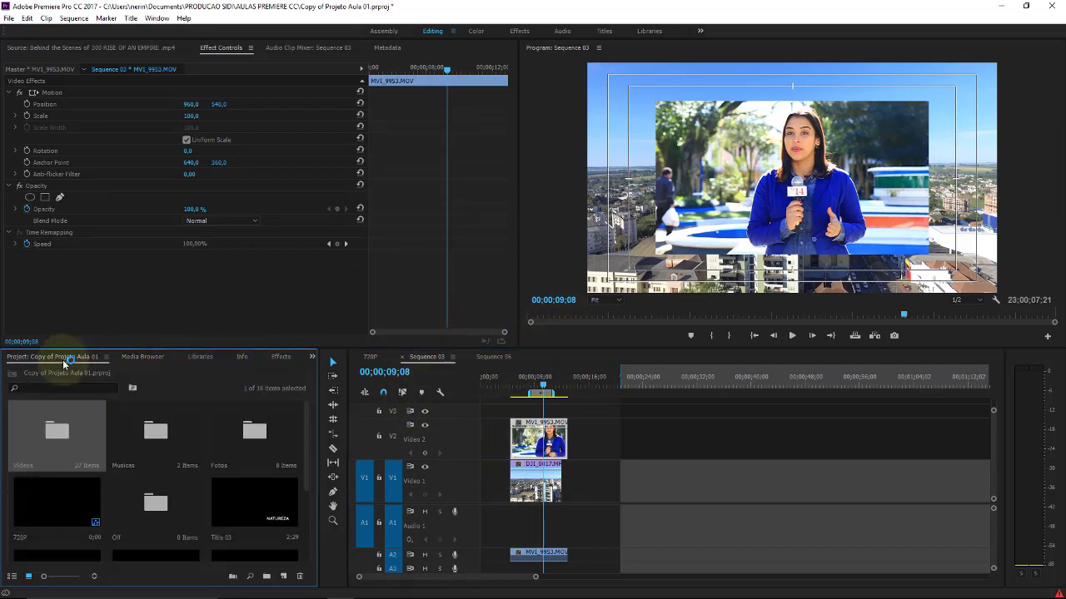
pyautogui.doubleClick(255, 430)
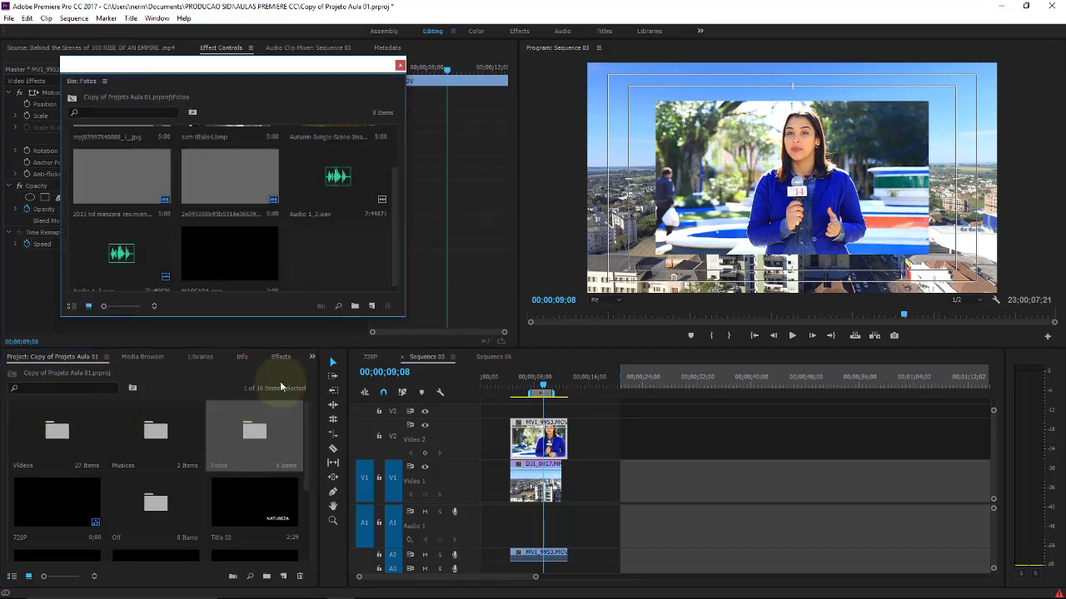
pyautogui.click(239, 252)
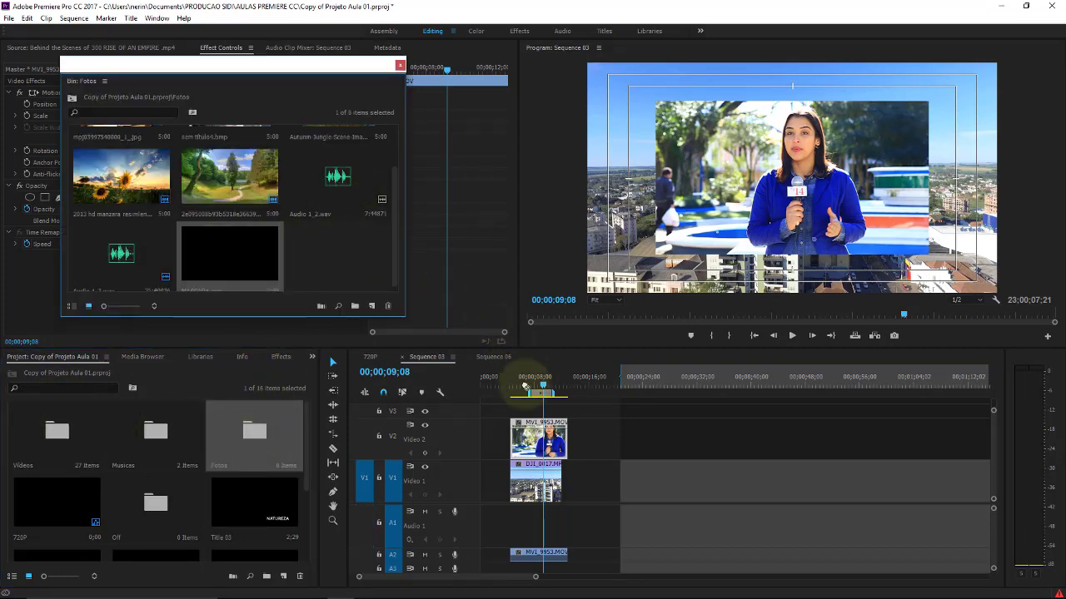
pyautogui.moveTo(525, 385); pyautogui.dragTo(524, 410)
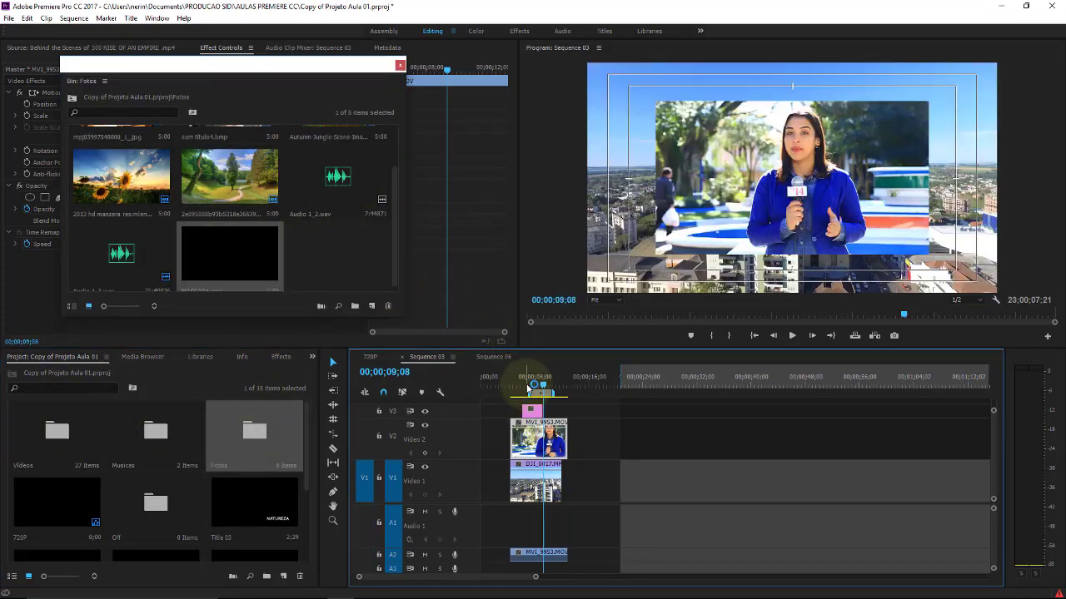
pyautogui.click(400, 66)
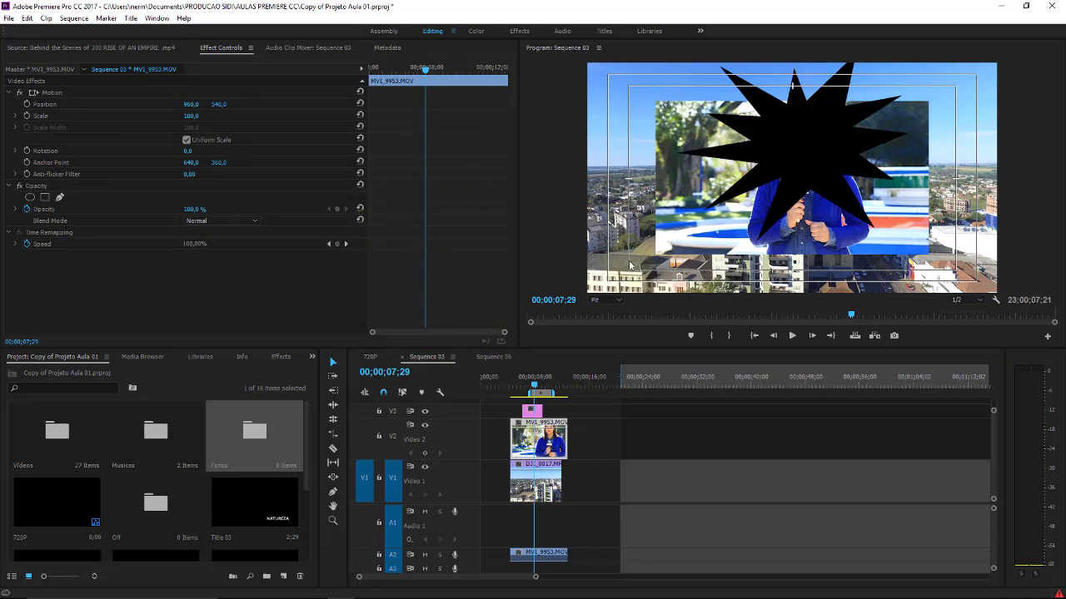
# Extend the MASCARA.png clip so it matches the reporter clip's length.
pyautogui.click(543, 448)
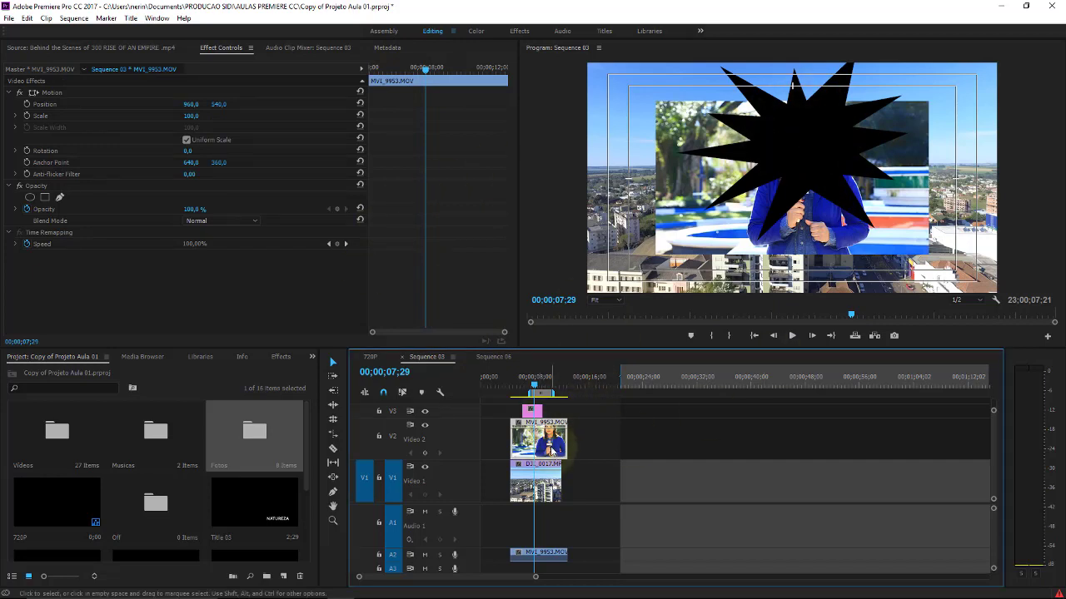
pyautogui.moveTo(542, 409)
pyautogui.mouseDown()
pyautogui.moveTo(568, 409)
pyautogui.moveTo(510, 409)
pyautogui.mouseUp()
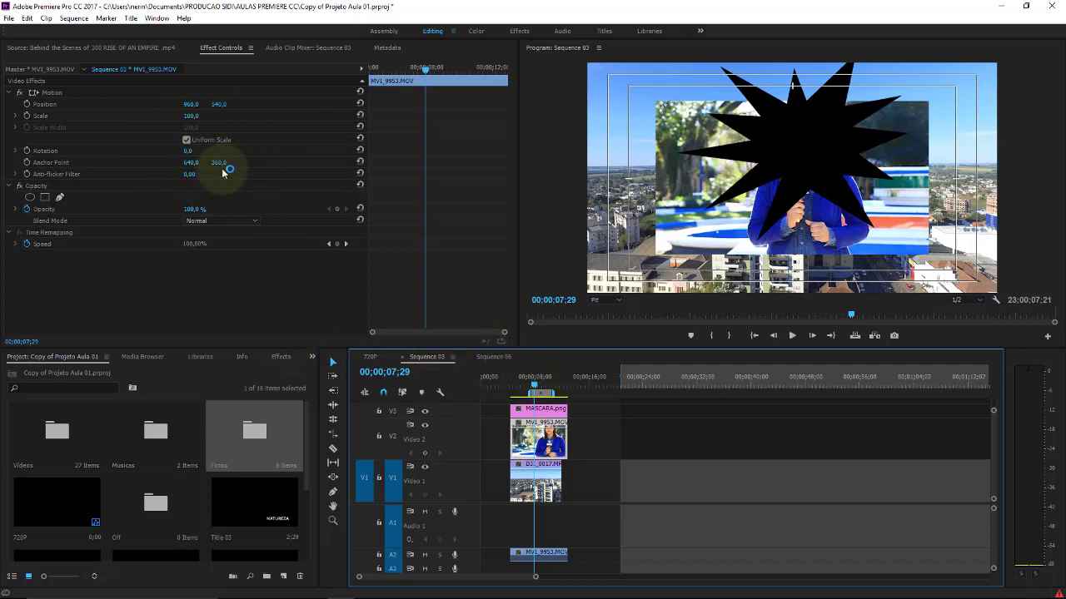
pyautogui.click(282, 360)
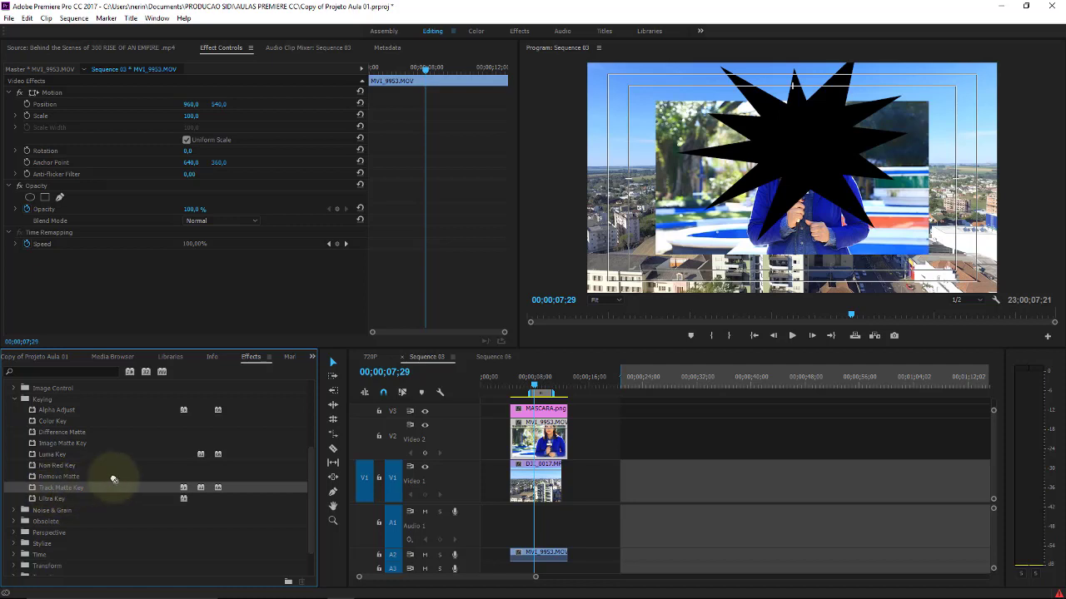
# Apply Track Matte Key to MVI_9953.MOV with Matte set to Video 3, compositing with Matte Alpha.
pyautogui.moveTo(146, 479); pyautogui.dragTo(552, 411)
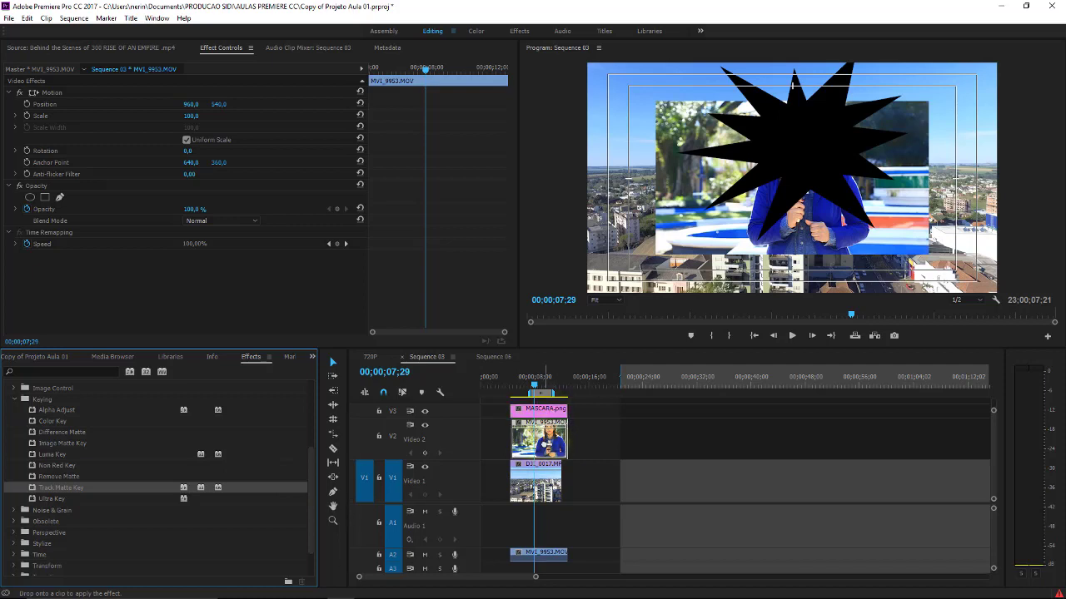
pyautogui.moveTo(552, 411); pyautogui.dragTo(539, 439)
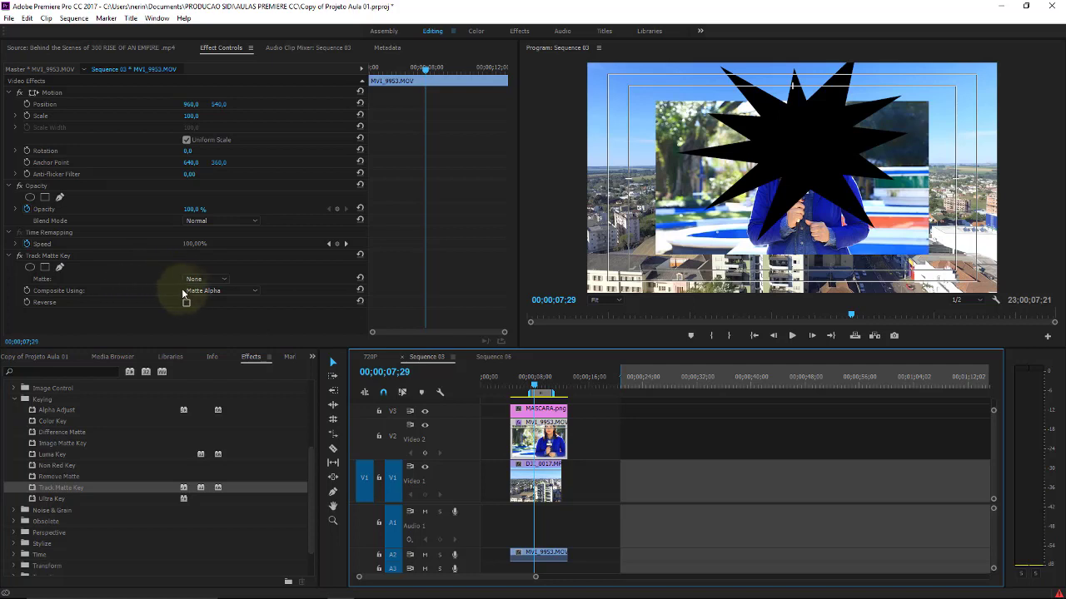
pyautogui.click(222, 291)
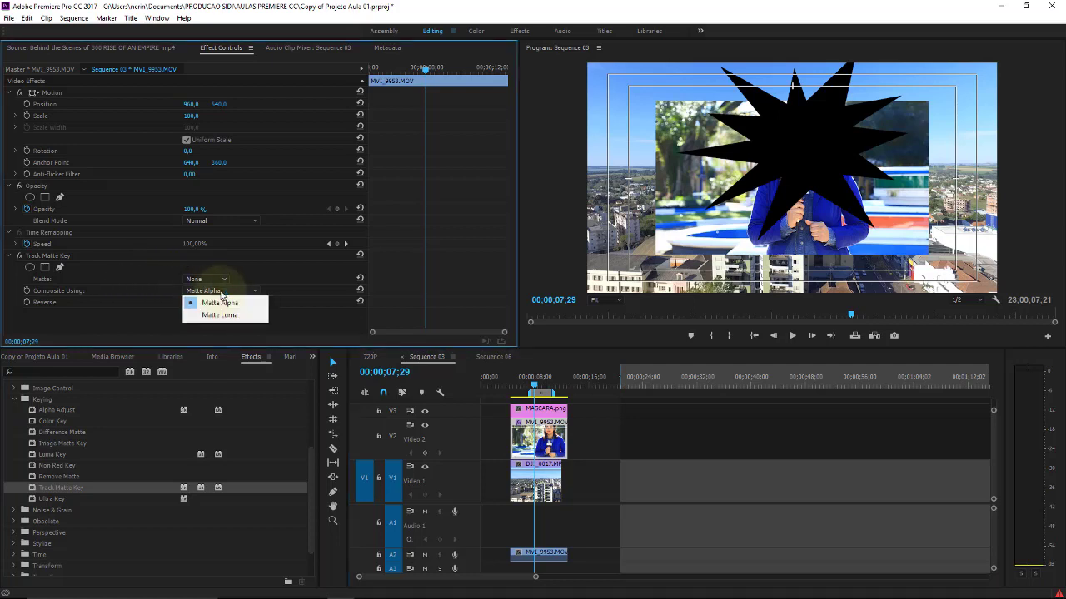
pyautogui.click(221, 289)
pyautogui.click(220, 279)
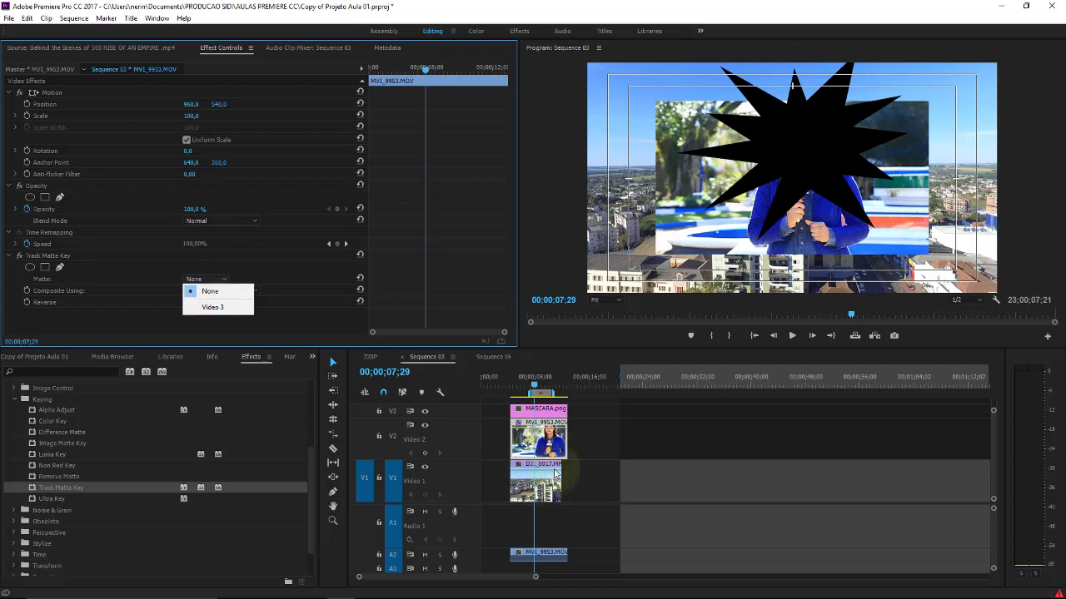
pyautogui.click(218, 308)
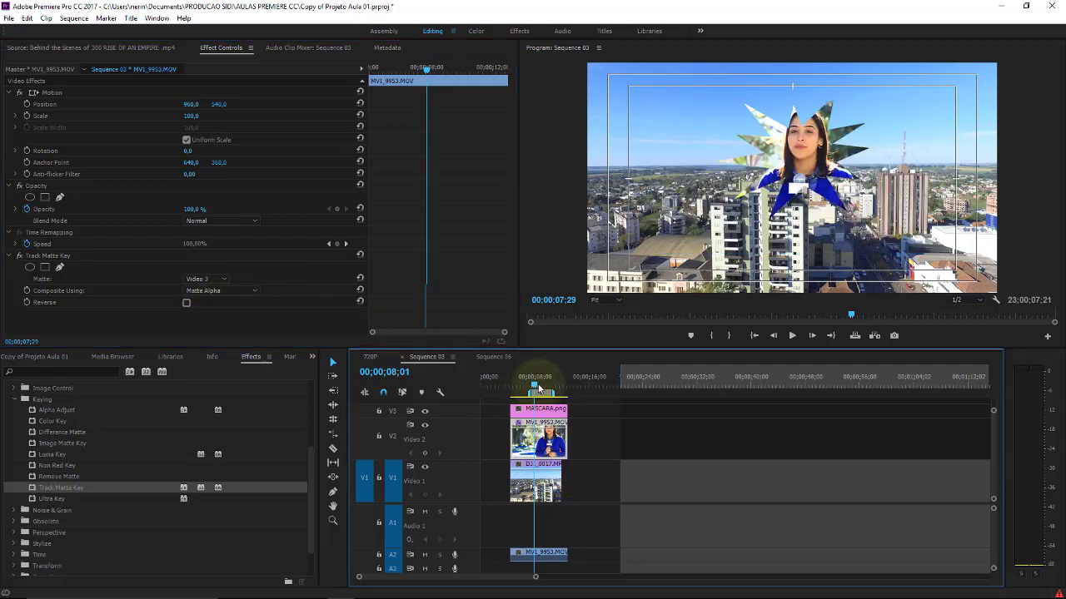
# At 00;00;08;23, scale the matted reporter to 194 and move her to X 802.
pyautogui.moveTo(533, 382); pyautogui.dragTo(539, 411)
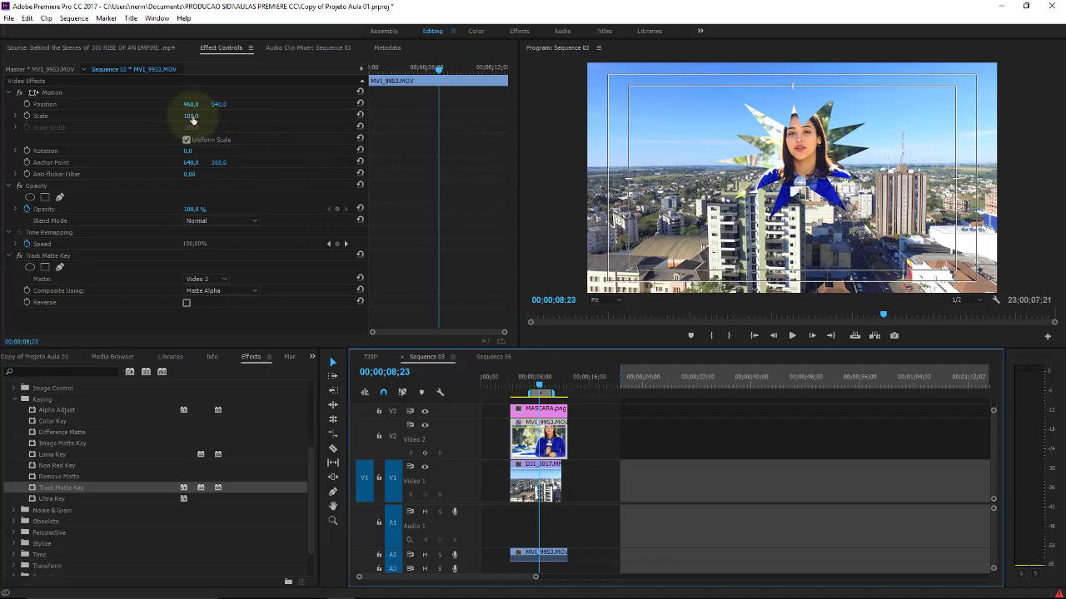
pyautogui.moveTo(191, 119)
pyautogui.mouseDown()
pyautogui.moveTo(111, 111)
pyautogui.moveTo(290, 124)
pyautogui.mouseUp()
pyautogui.moveTo(218, 105); pyautogui.dragTo(342, 104)
# Lower the reporter to position 802, 712 and glance at the Image Control effects.
pyautogui.click(14, 399)
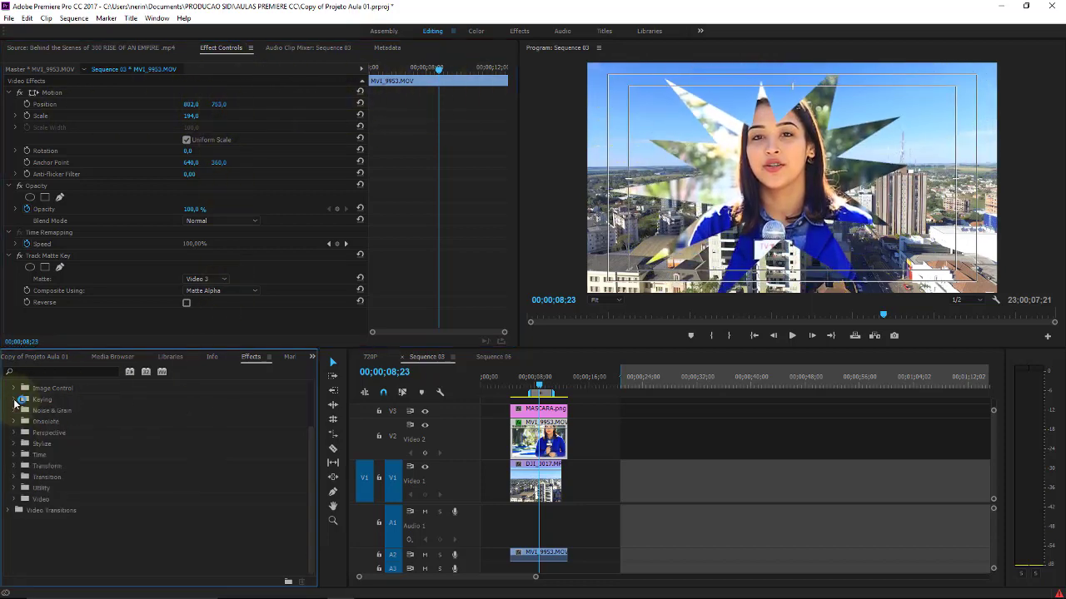
pyautogui.click(18, 383)
pyautogui.click(14, 389)
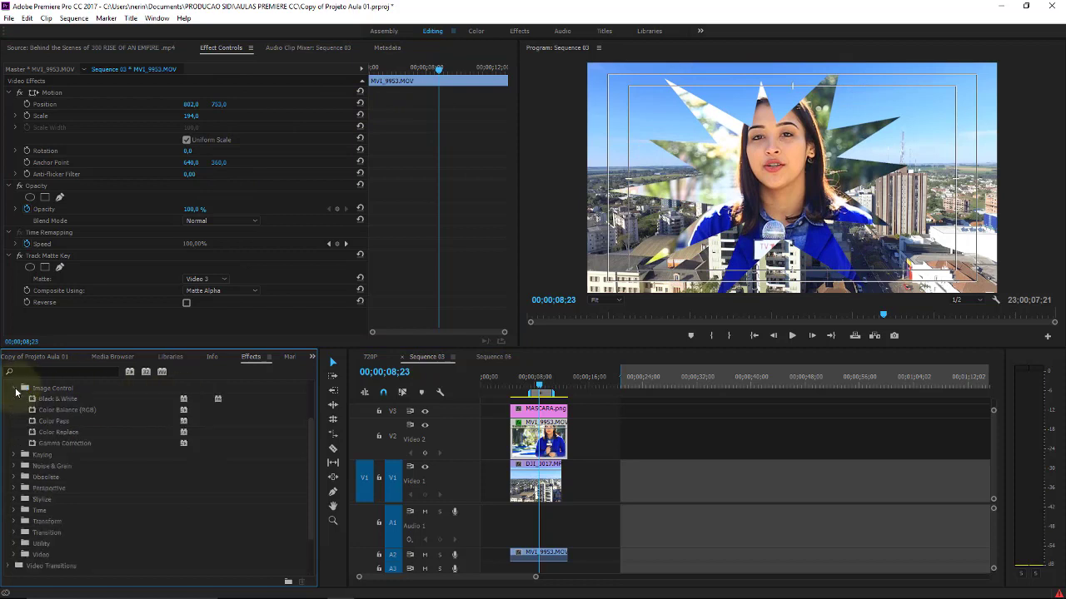
pyautogui.click(15, 389)
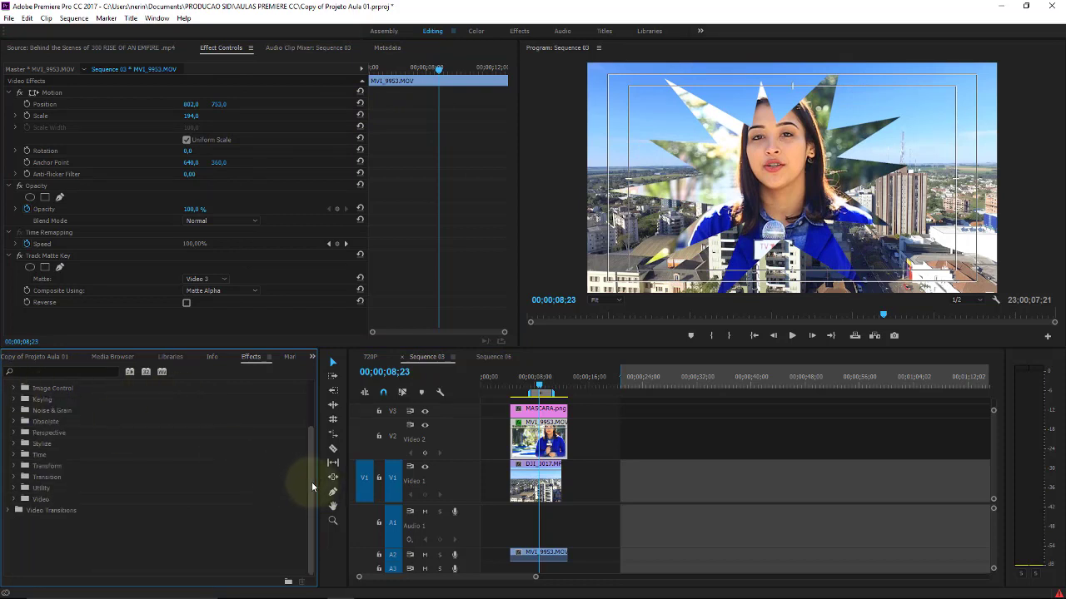
# Browse the Generate, Distort and Channel effect groups, collapsing each without applying anything.
pyautogui.moveTo(312, 487); pyautogui.dragTo(314, 413)
pyautogui.click(39, 499)
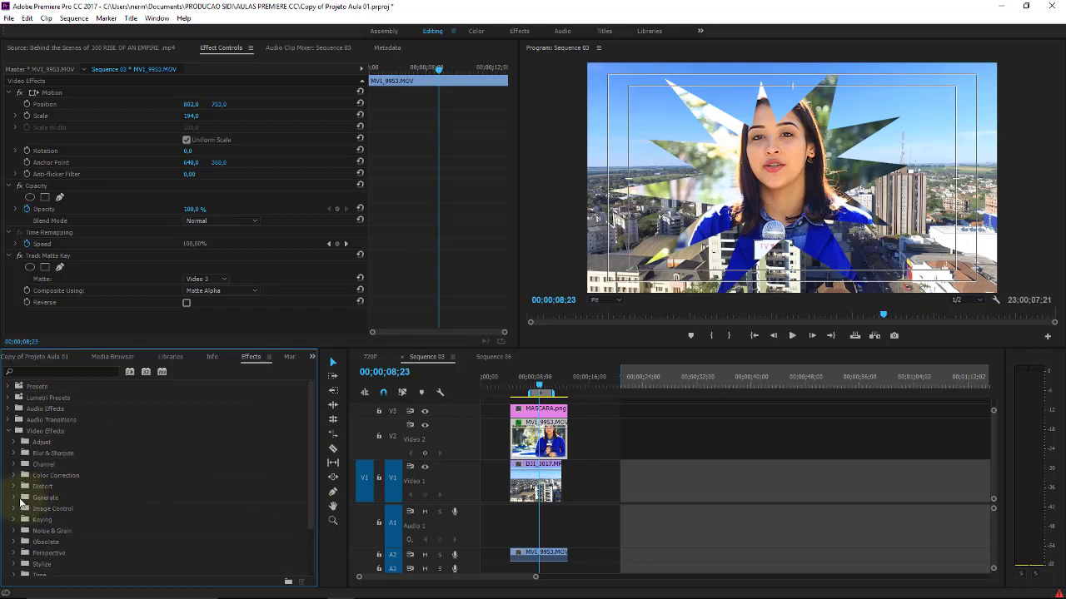
pyautogui.click(16, 498)
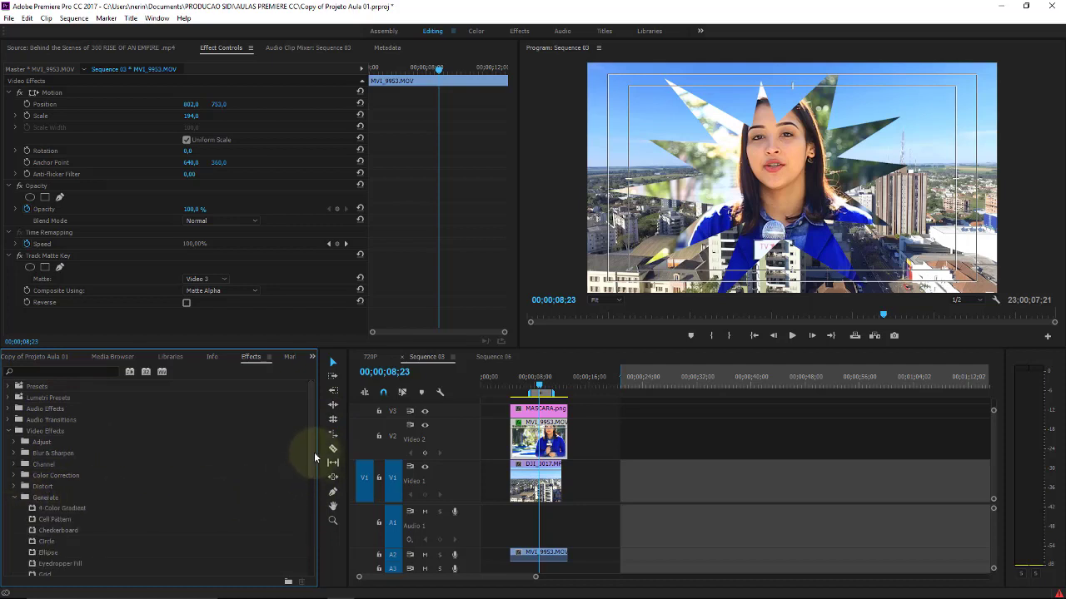
pyautogui.moveTo(312, 451)
pyautogui.mouseDown()
pyautogui.moveTo(309, 491)
pyautogui.moveTo(312, 456)
pyautogui.mouseUp()
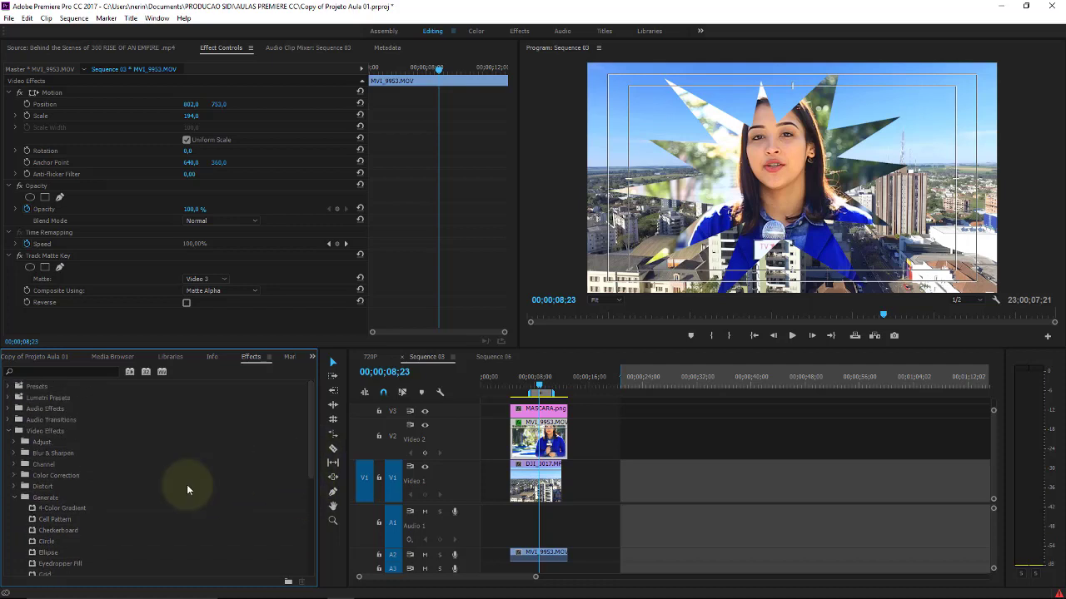
pyautogui.click(16, 500)
pyautogui.click(14, 486)
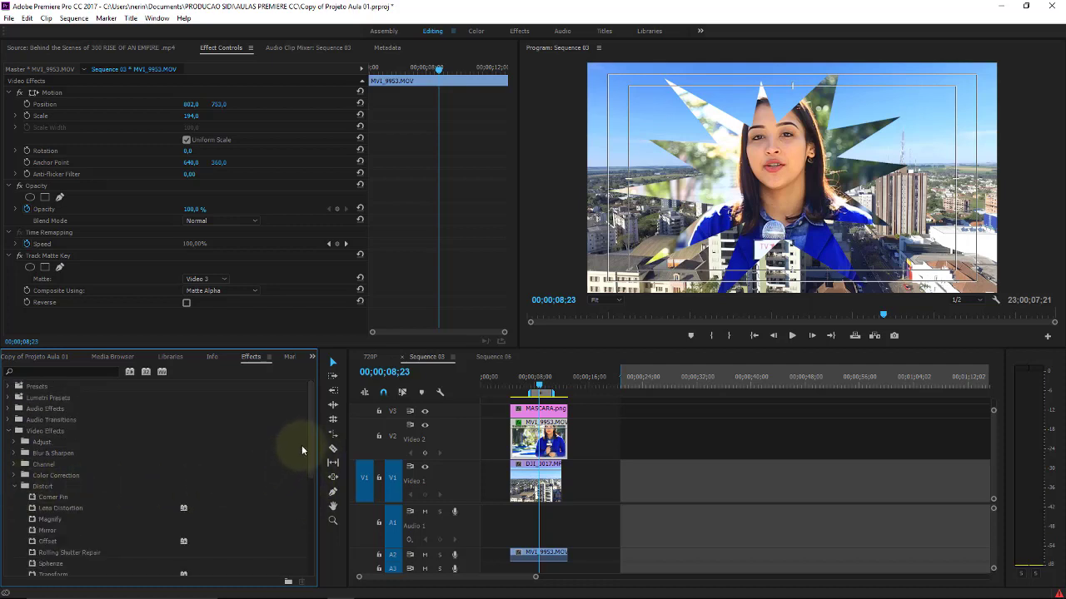
pyautogui.moveTo(316, 447)
pyautogui.mouseDown()
pyautogui.moveTo(307, 489)
pyautogui.moveTo(309, 432)
pyautogui.mouseUp()
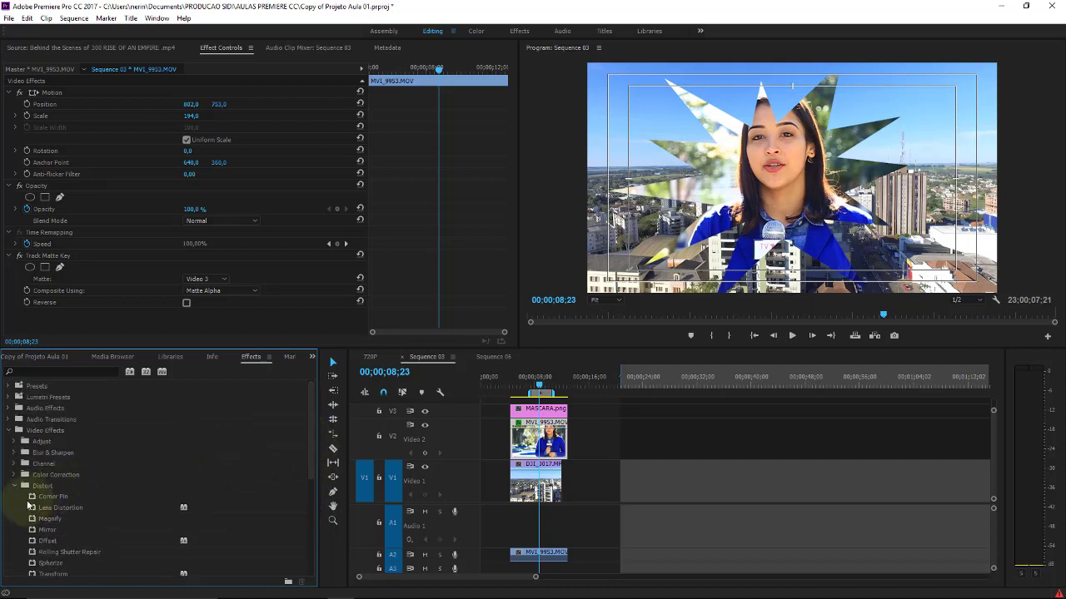
pyautogui.click(20, 486)
pyautogui.click(20, 463)
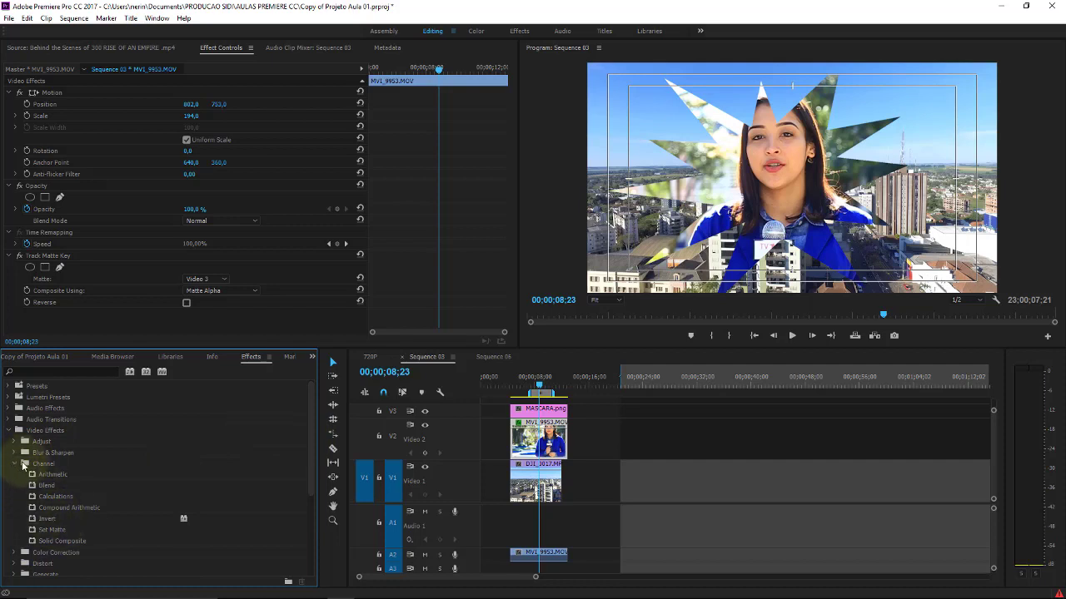
pyautogui.click(23, 465)
pyautogui.click(537, 445)
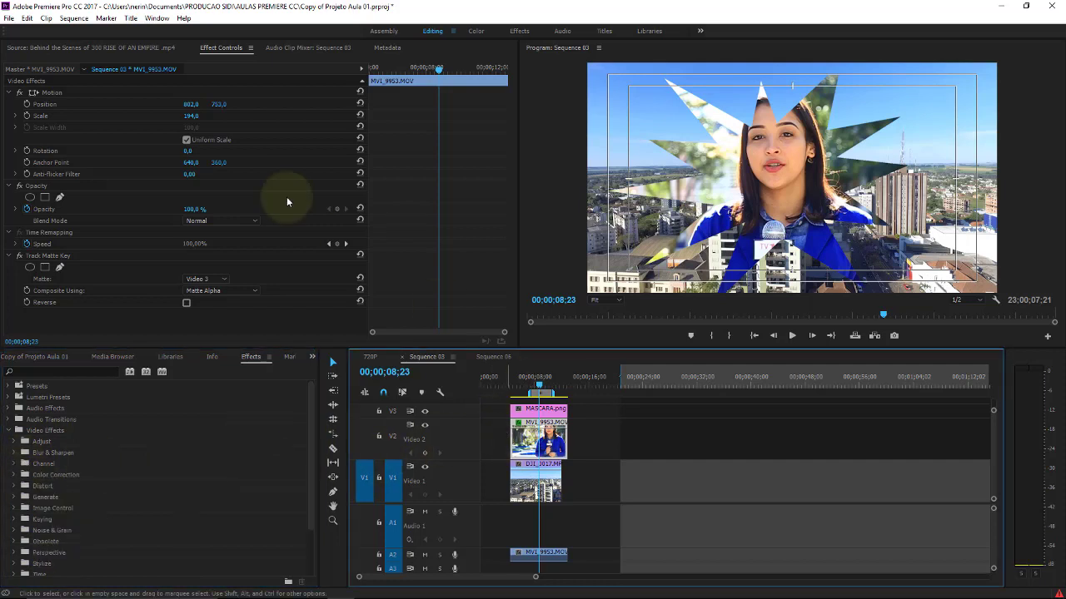
# Resize the presenter clip inside the star to a scale of 192.
pyautogui.moveTo(196, 125)
pyautogui.mouseDown()
pyautogui.moveTo(149, 107)
pyautogui.moveTo(125, 129)
pyautogui.moveTo(200, 123)
pyautogui.moveTo(158, 126)
pyautogui.mouseUp()
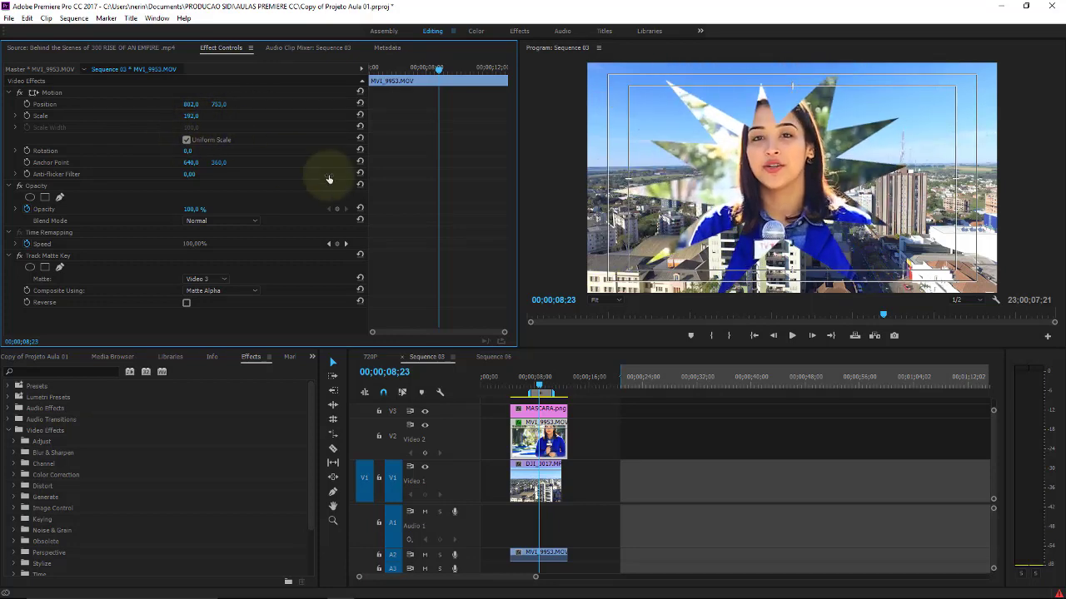
pyautogui.click(543, 384)
pyautogui.moveTo(543, 385); pyautogui.dragTo(545, 385)
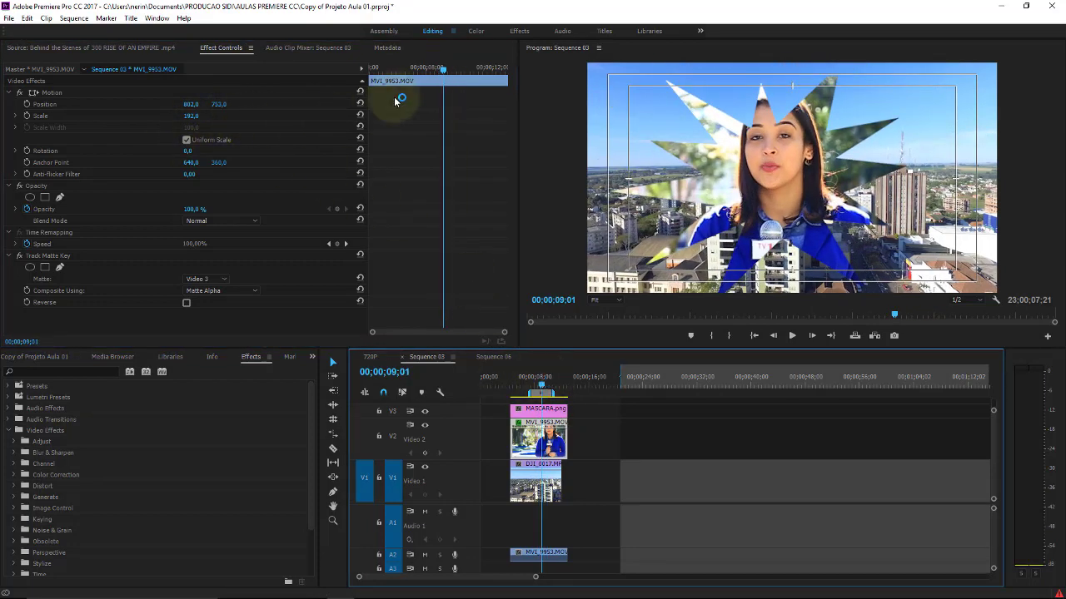
# Keyframe the presenter's Position to slide from X 524 at the clip start to X 1099 near its end.
pyautogui.moveTo(441, 77); pyautogui.dragTo(367, 73)
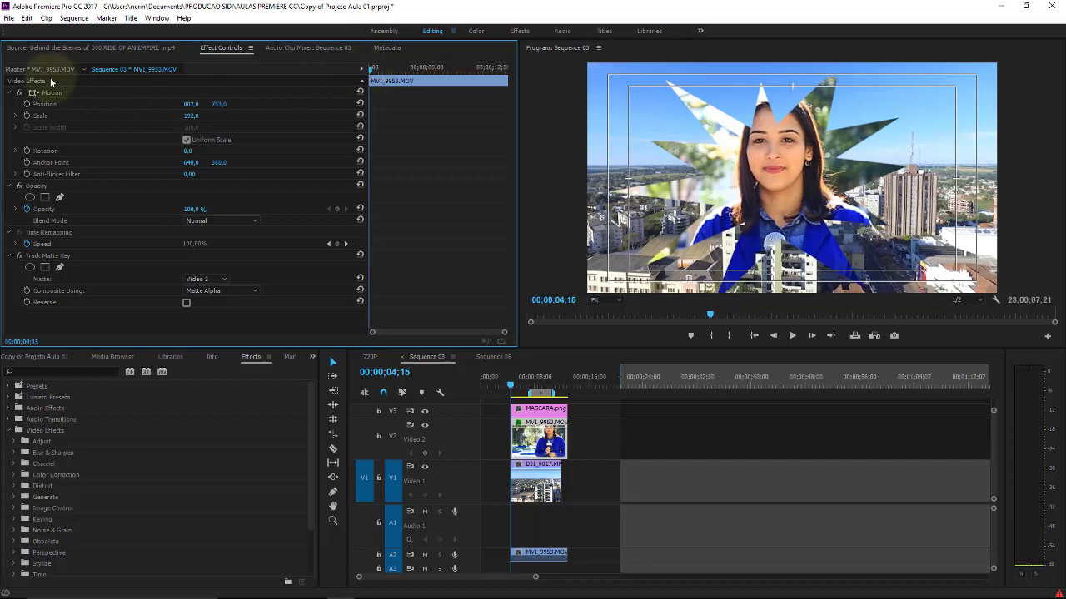
pyautogui.click(26, 104)
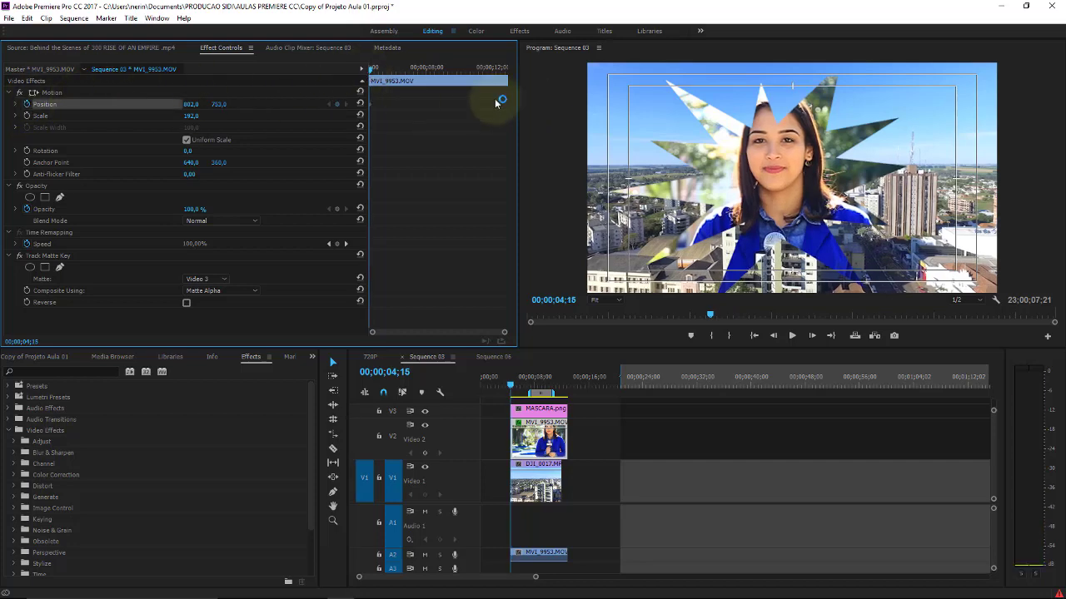
pyautogui.moveTo(191, 104); pyautogui.dragTo(100, 105)
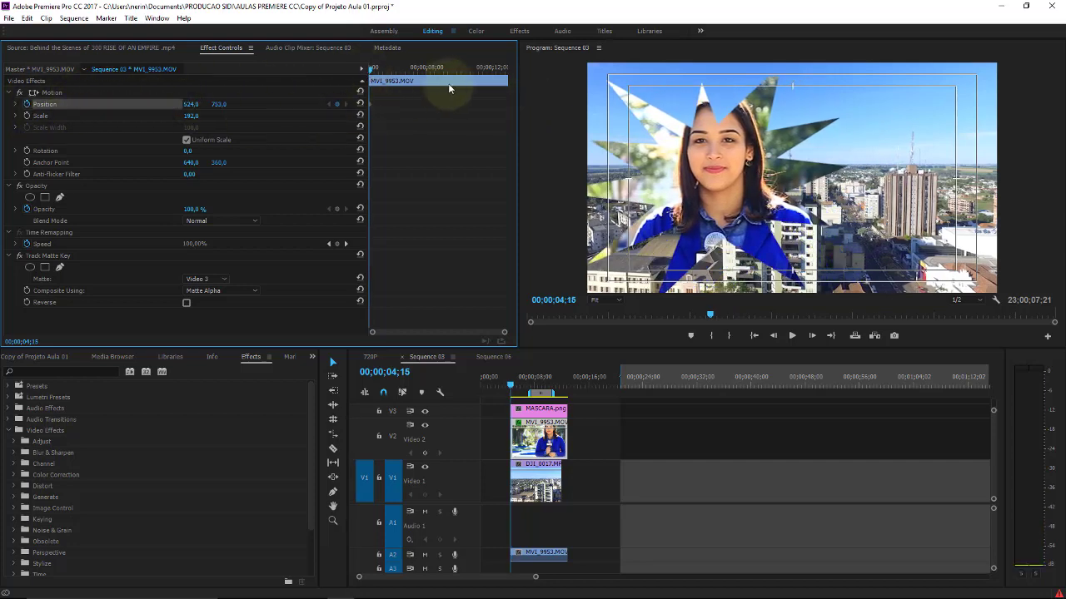
pyautogui.moveTo(383, 68); pyautogui.dragTo(500, 69)
pyautogui.click(336, 105)
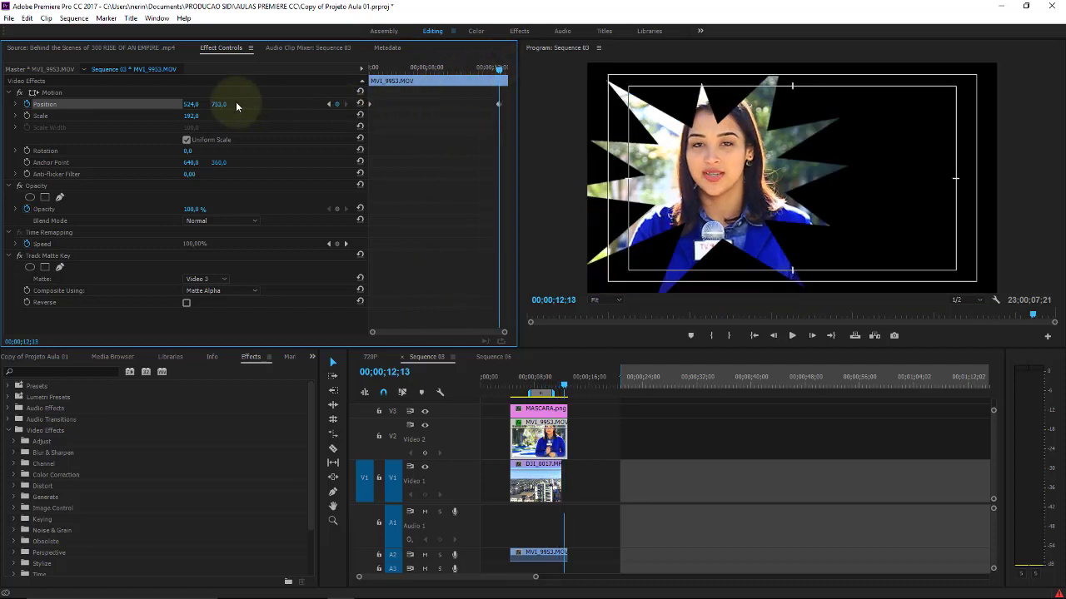
pyautogui.moveTo(204, 92); pyautogui.dragTo(288, 208)
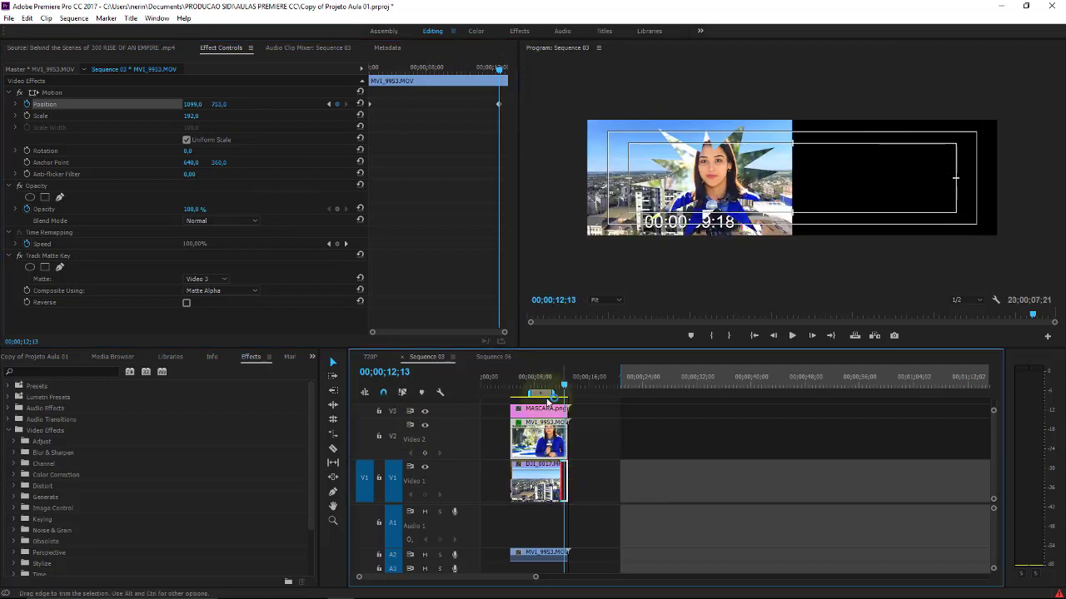
# Preview the sliding animation at later frames and experiment with rotating the presenter.
pyautogui.moveTo(537, 379); pyautogui.dragTo(521, 379)
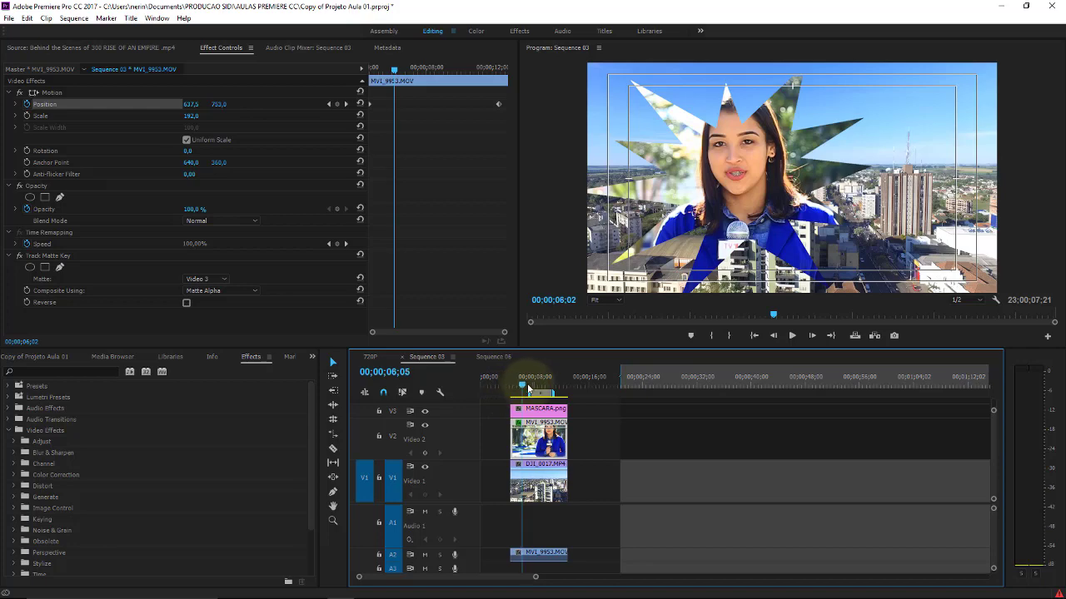
pyautogui.moveTo(527, 387)
pyautogui.mouseDown()
pyautogui.moveTo(562, 376)
pyautogui.moveTo(540, 377)
pyautogui.mouseUp()
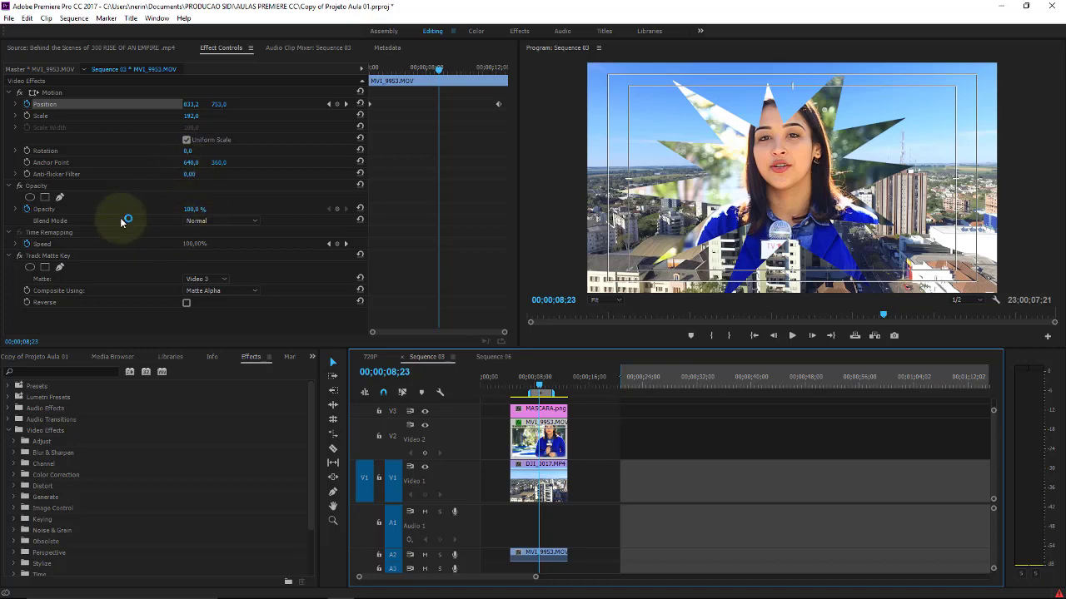
pyautogui.moveTo(189, 151)
pyautogui.mouseDown()
pyautogui.moveTo(245, 133)
pyautogui.moveTo(200, 143)
pyautogui.mouseUp()
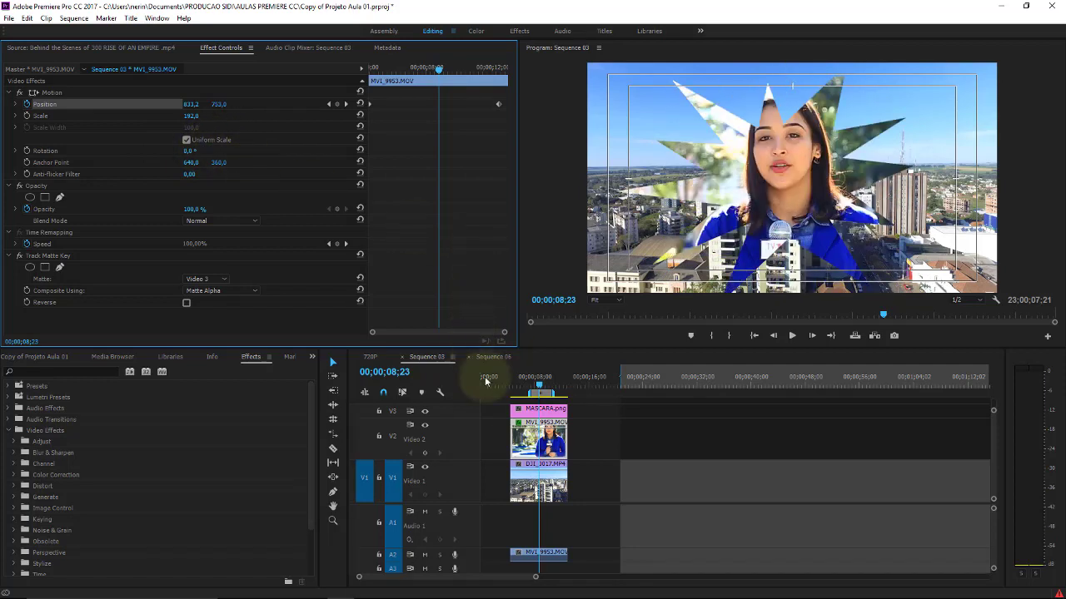
# Rotate the MASCARA.png star mask to -3° and bring up the Title menu.
pyautogui.click(537, 409)
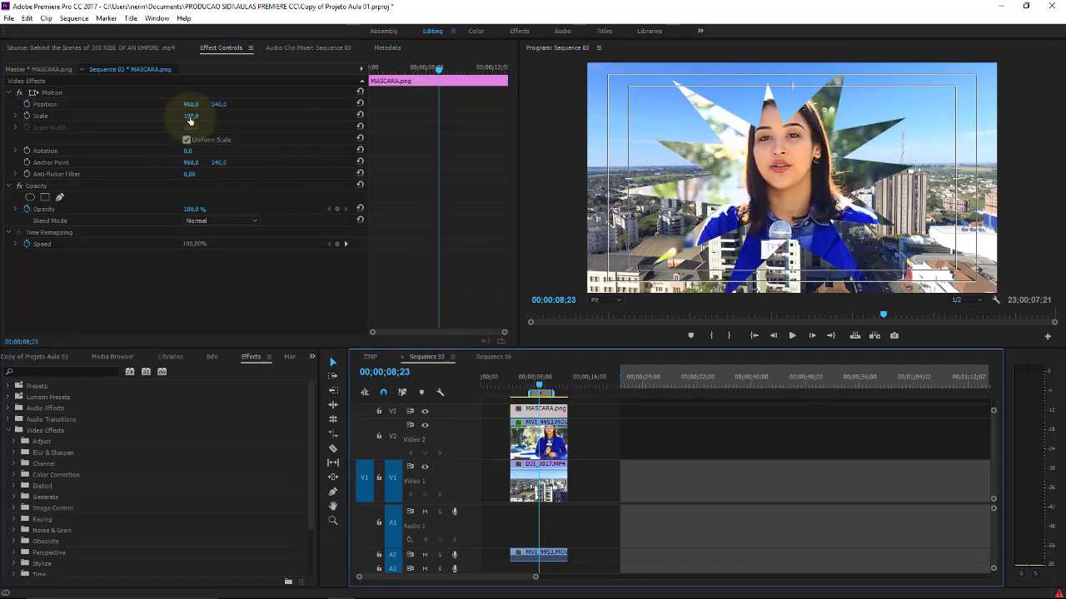
pyautogui.moveTo(190, 151)
pyautogui.mouseDown()
pyautogui.moveTo(148, 148)
pyautogui.moveTo(237, 125)
pyautogui.mouseUp()
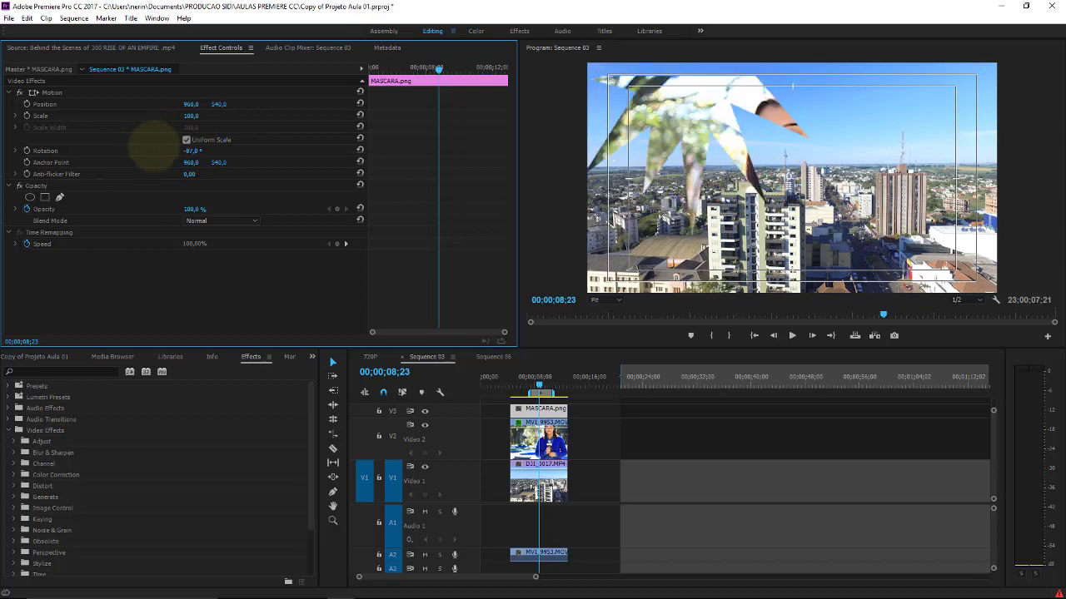
pyautogui.moveTo(241, 121)
pyautogui.mouseDown()
pyautogui.moveTo(204, 123)
pyautogui.moveTo(186, 143)
pyautogui.mouseUp()
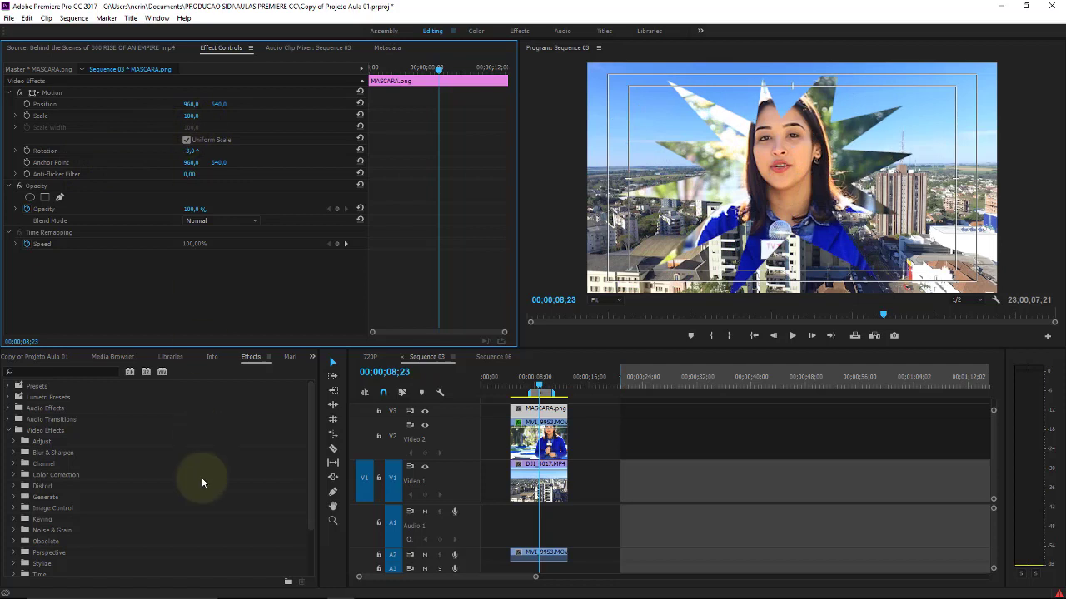
pyautogui.moveTo(230, 588)
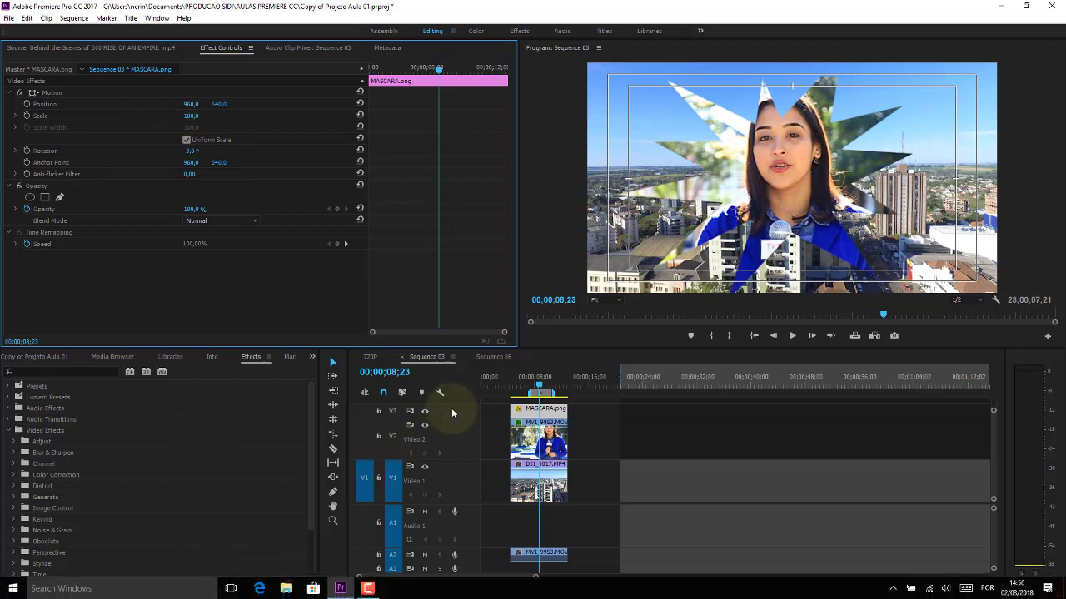
pyautogui.click(129, 20)
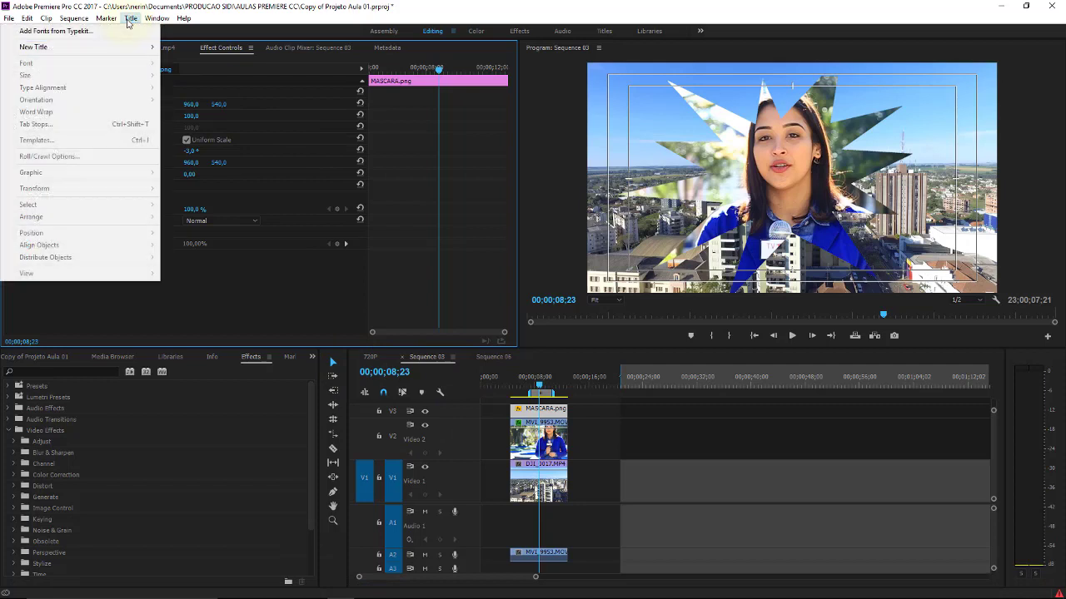
# Create the default still title Title 15 and move the Titler window aside.
pyautogui.moveTo(116, 46)
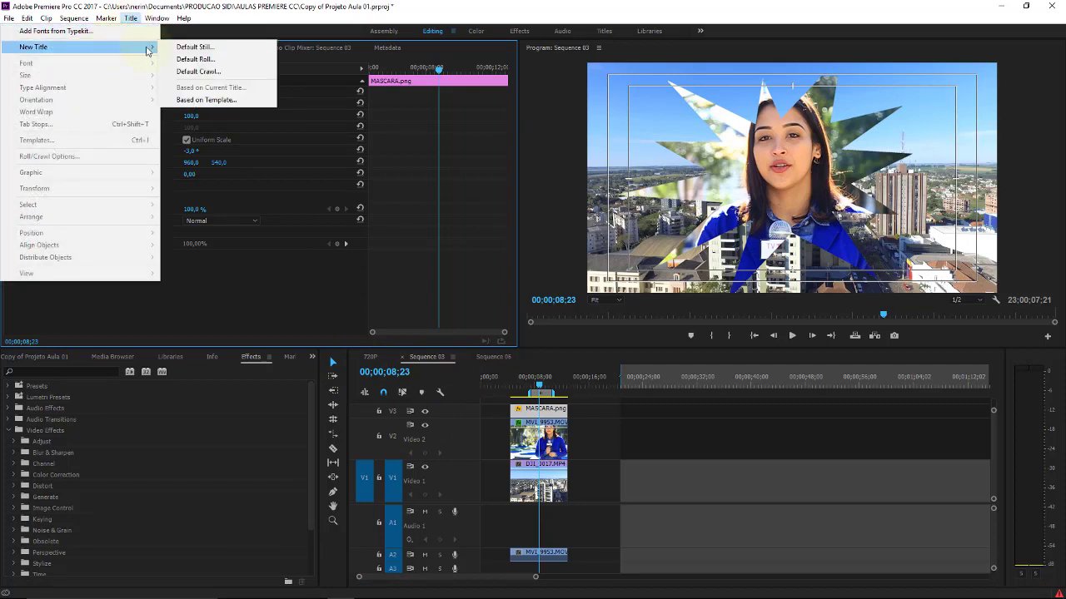
pyautogui.click(191, 47)
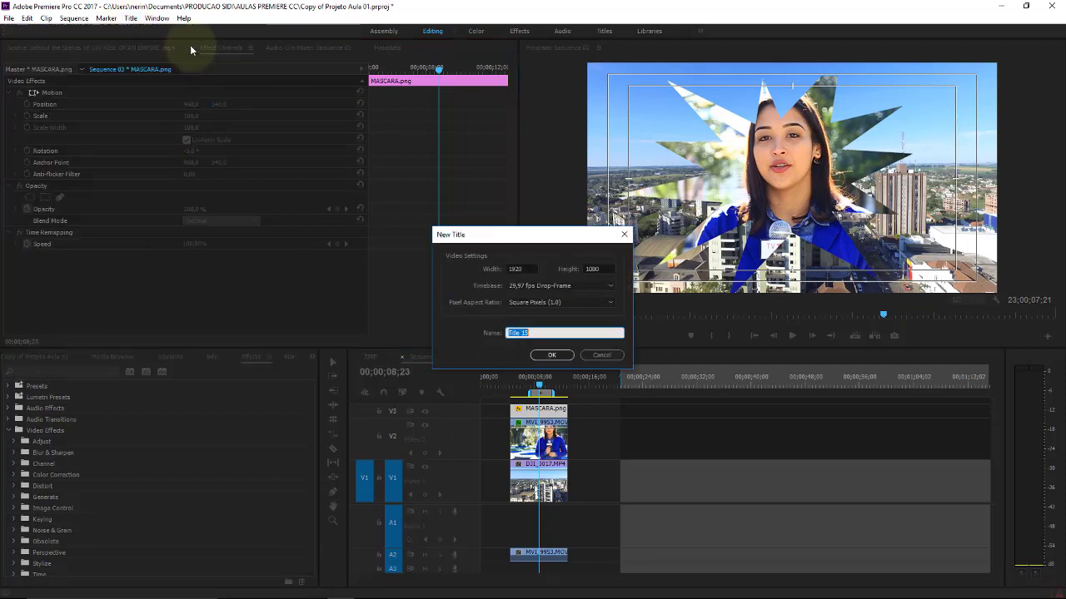
pyautogui.click(557, 356)
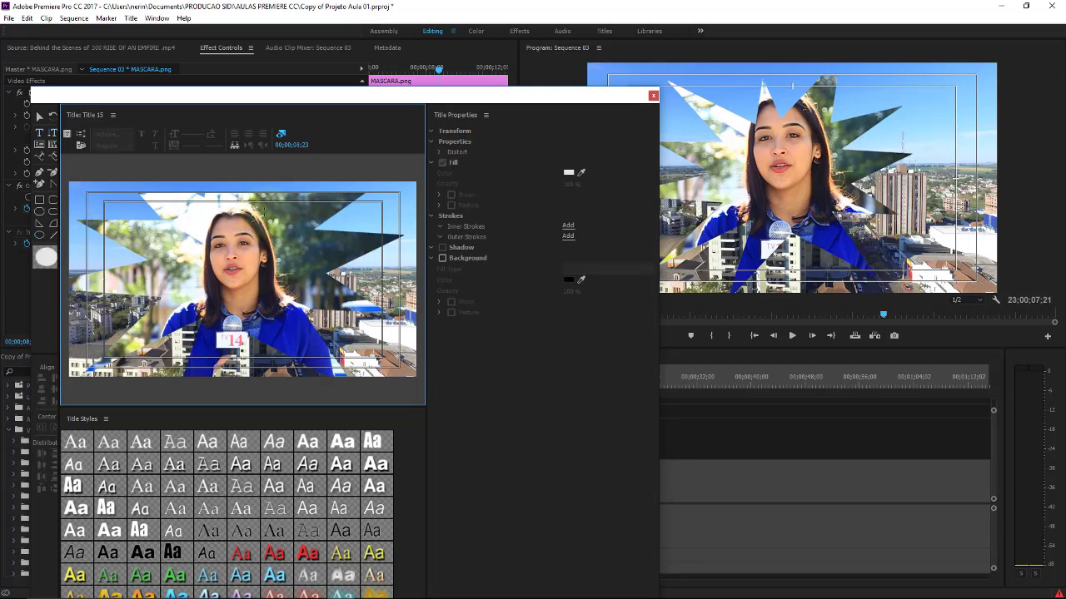
pyautogui.moveTo(315, 95); pyautogui.dragTo(590, 99)
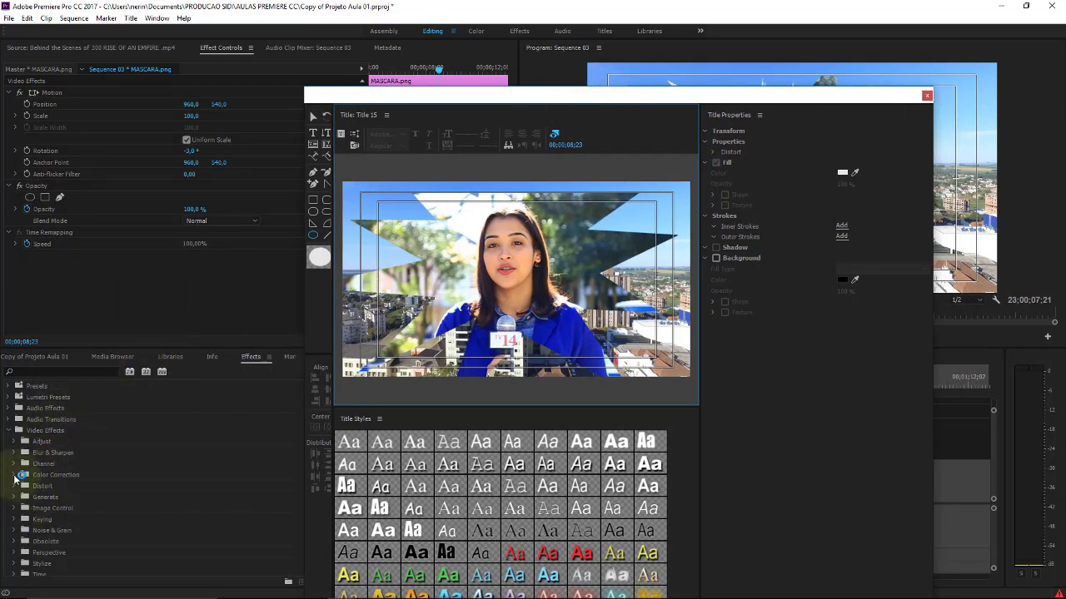
pyautogui.click(14, 521)
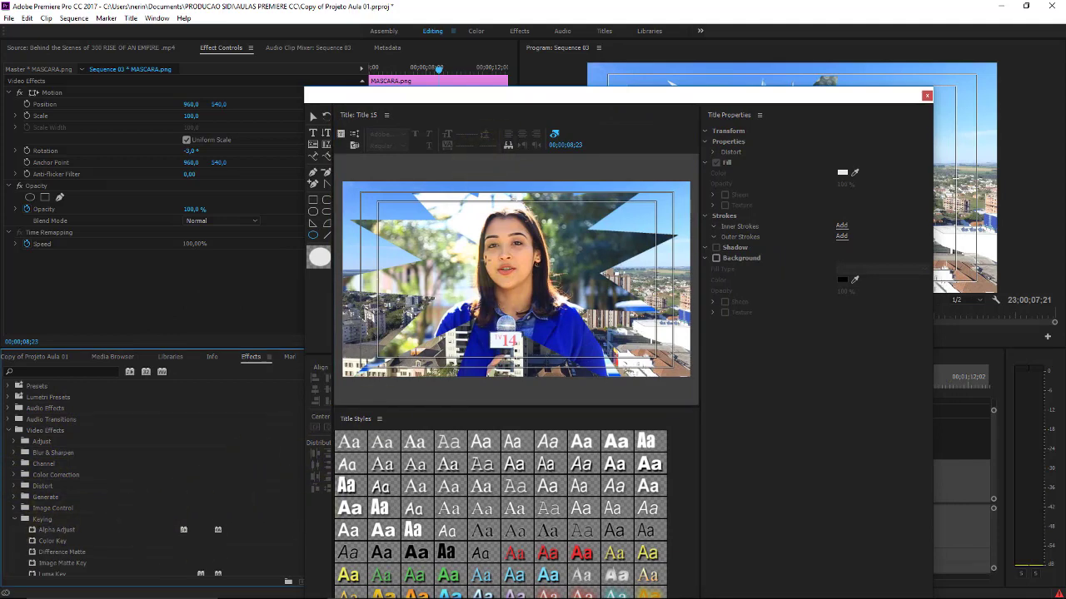
# Type 'TRACK MATTE' in the title in Myriad Hebrew Bold and open the fill Color Picker.
pyautogui.click(313, 132)
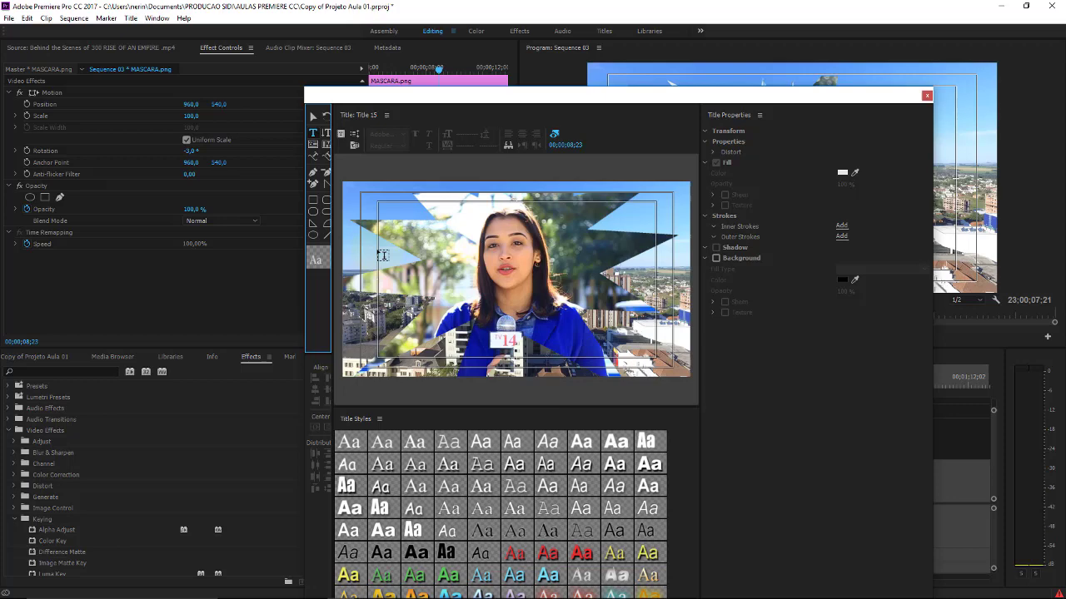
pyautogui.click(422, 287)
pyautogui.write('TRACK MATTE')
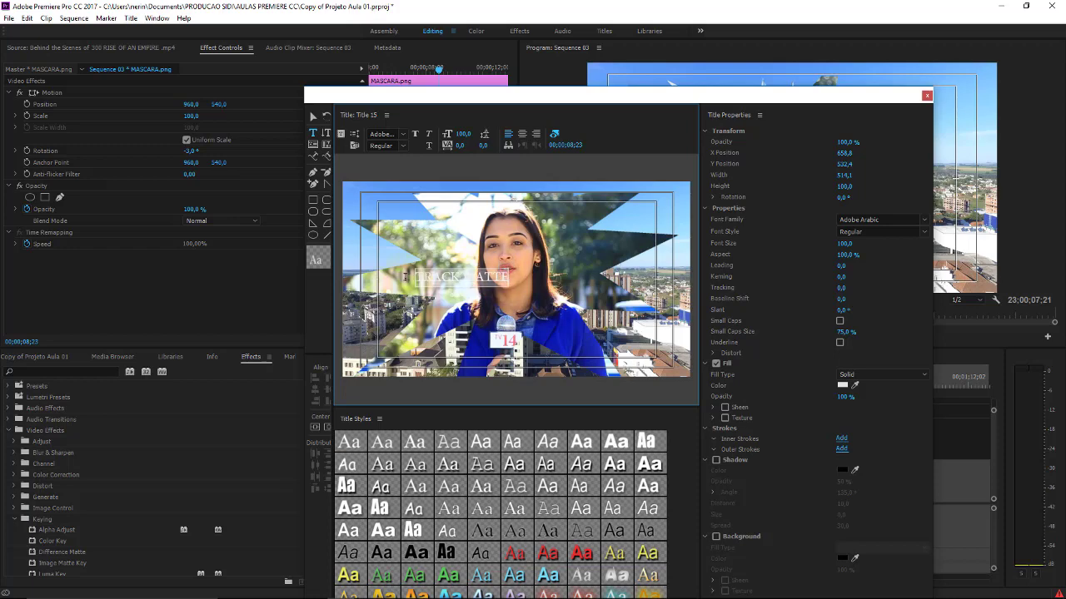
pyautogui.click(403, 134)
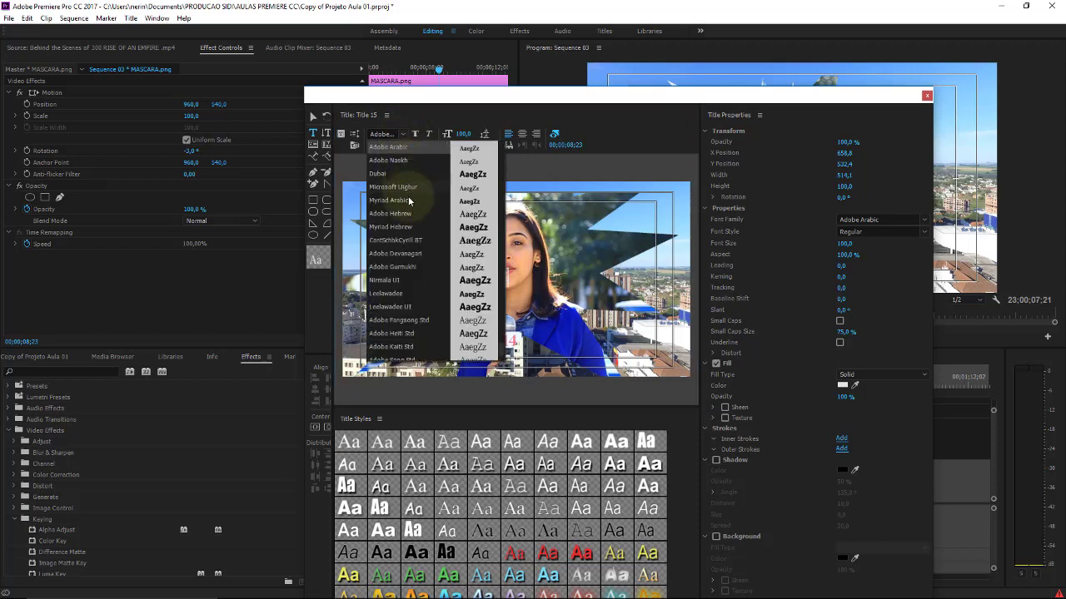
pyautogui.click(402, 227)
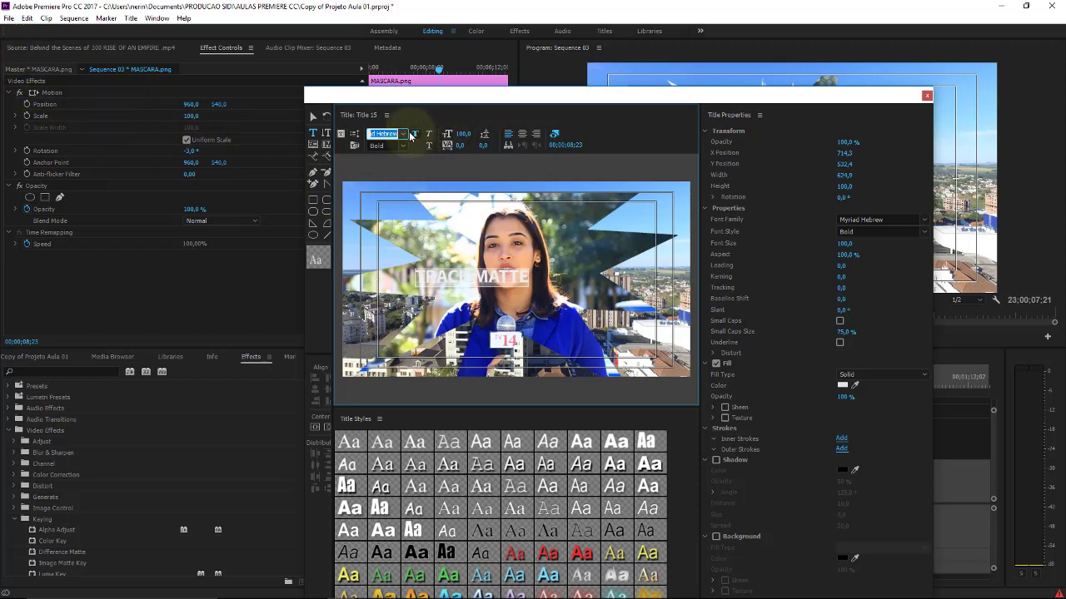
pyautogui.click(843, 384)
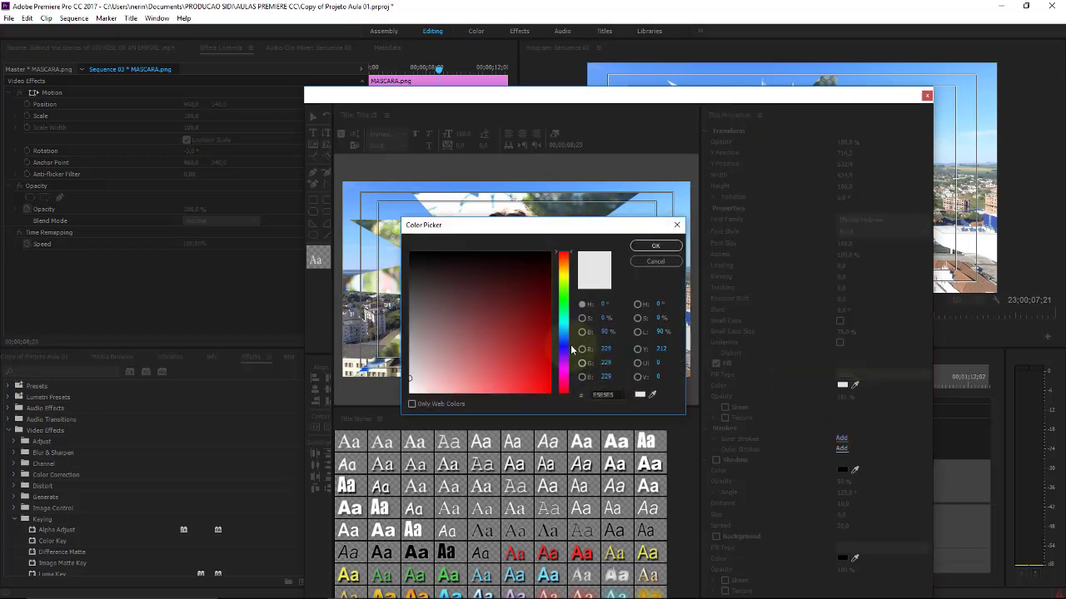
# Fill the title text with black and select the TRACK MATTE text object.
pyautogui.moveTo(518, 329); pyautogui.dragTo(610, 213)
pyautogui.click(656, 246)
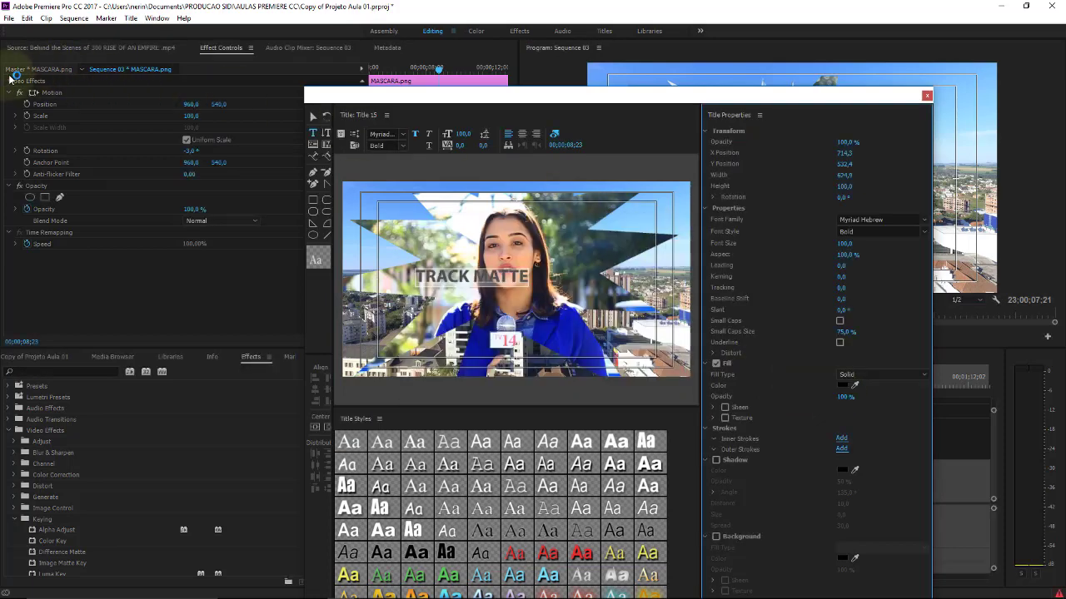
pyautogui.click(316, 115)
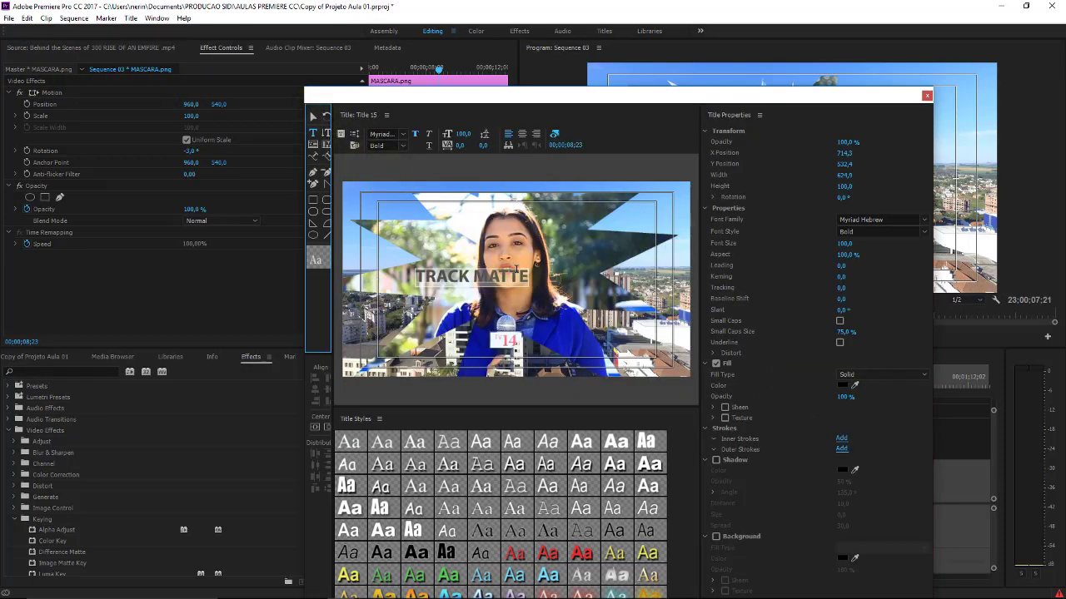
pyautogui.click(314, 133)
pyautogui.click(314, 119)
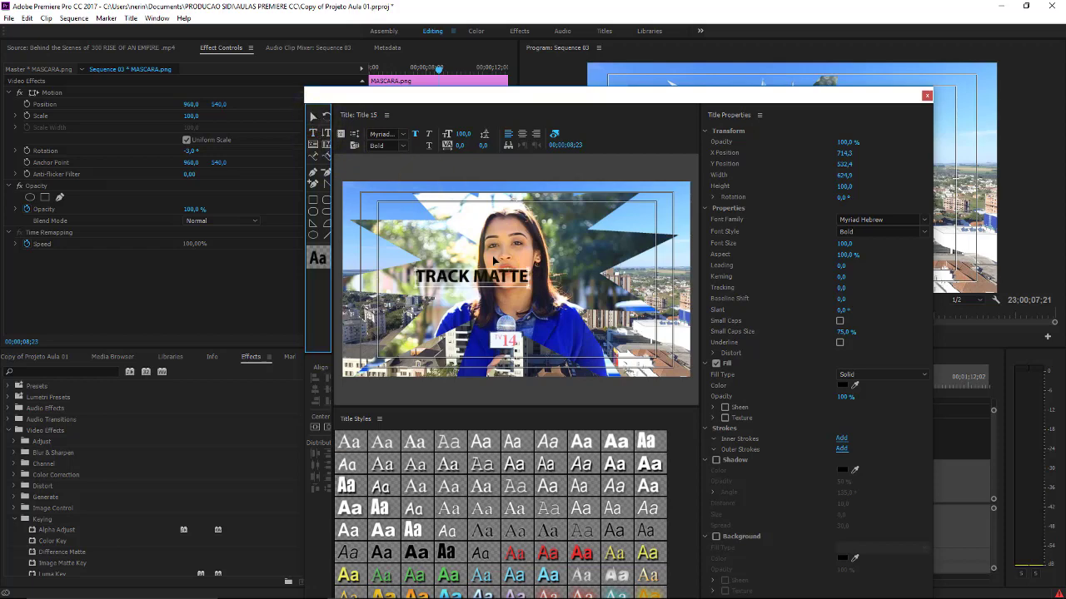
# Enlarge the text to font size 319, centre it in the frame and tighten kerning to -28.0.
pyautogui.moveTo(463, 133); pyautogui.dragTo(571, 132)
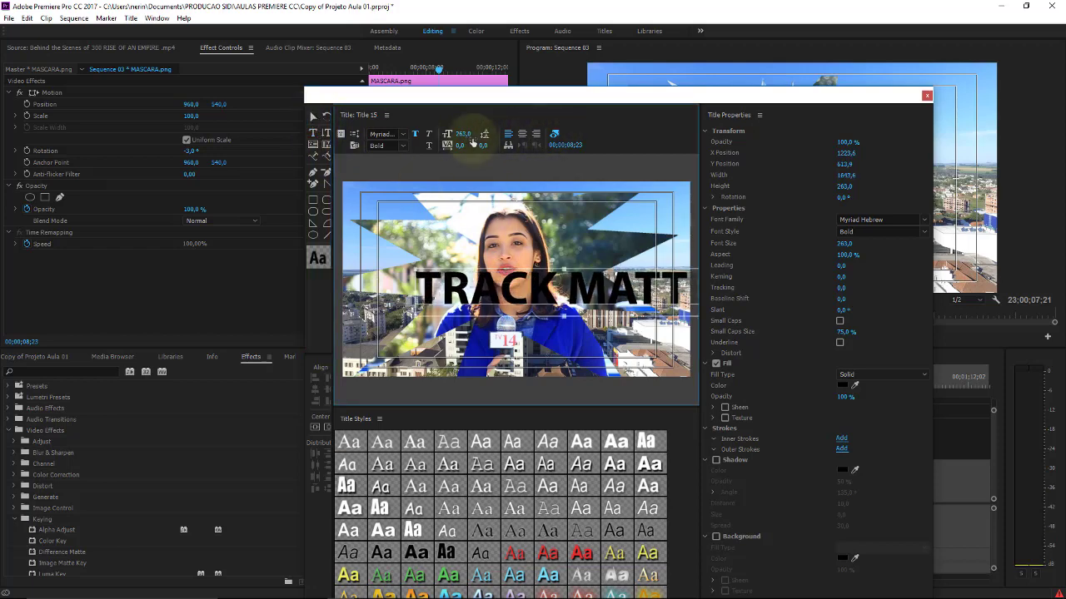
pyautogui.moveTo(587, 285); pyautogui.dragTo(554, 277)
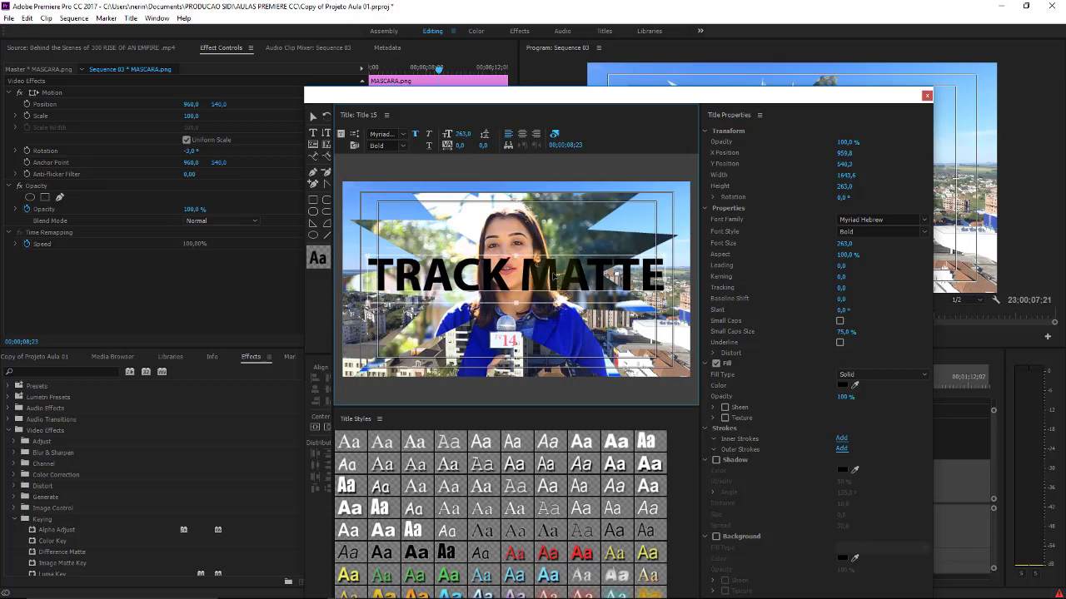
pyautogui.moveTo(553, 277); pyautogui.dragTo(554, 278)
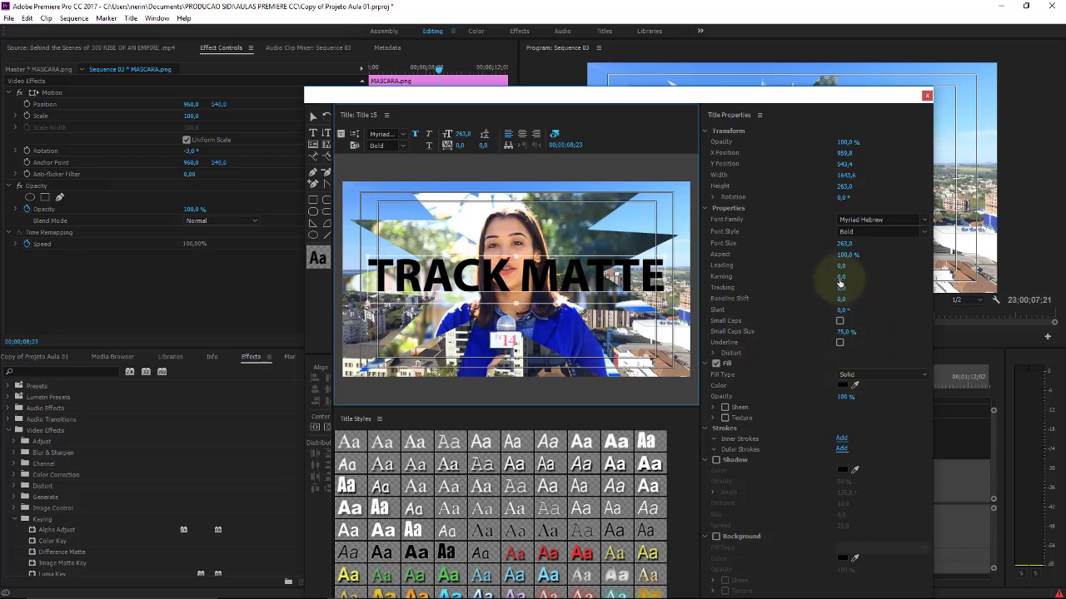
pyautogui.moveTo(839, 278); pyautogui.dragTo(832, 282)
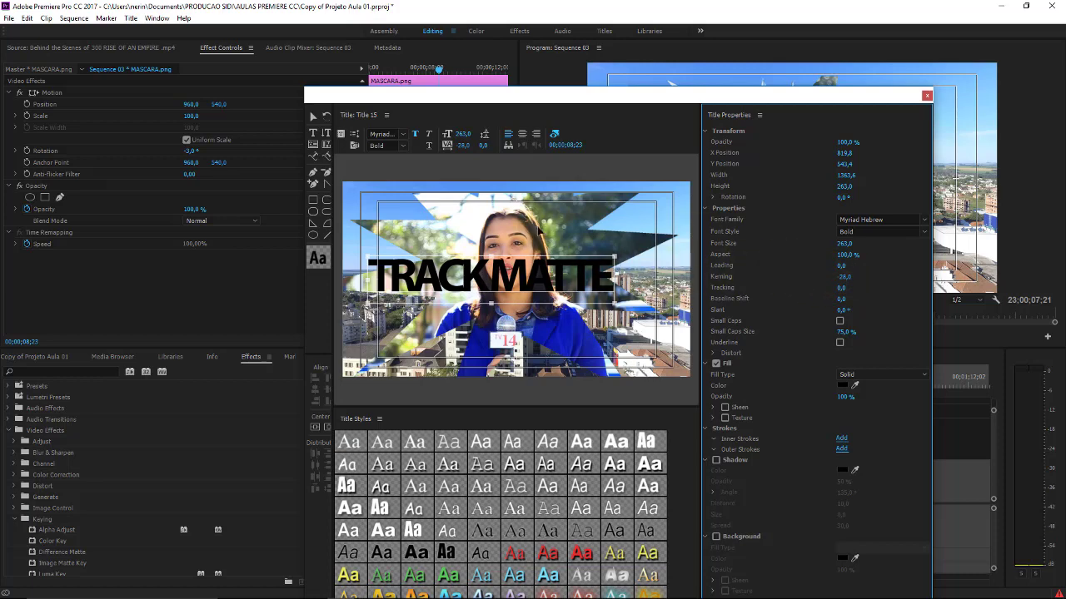
pyautogui.moveTo(462, 134)
pyautogui.mouseDown()
pyautogui.moveTo(499, 133)
pyautogui.moveTo(487, 133)
pyautogui.mouseUp()
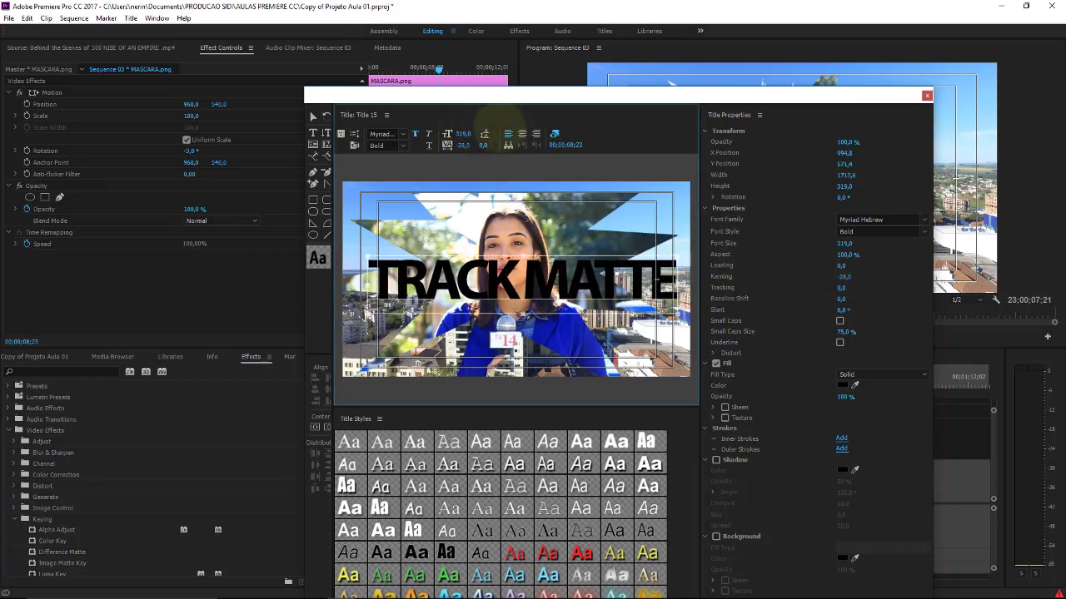
# Close the Titler and drag Title 15 from the Fotos bin onto track V3.
pyautogui.click(927, 97)
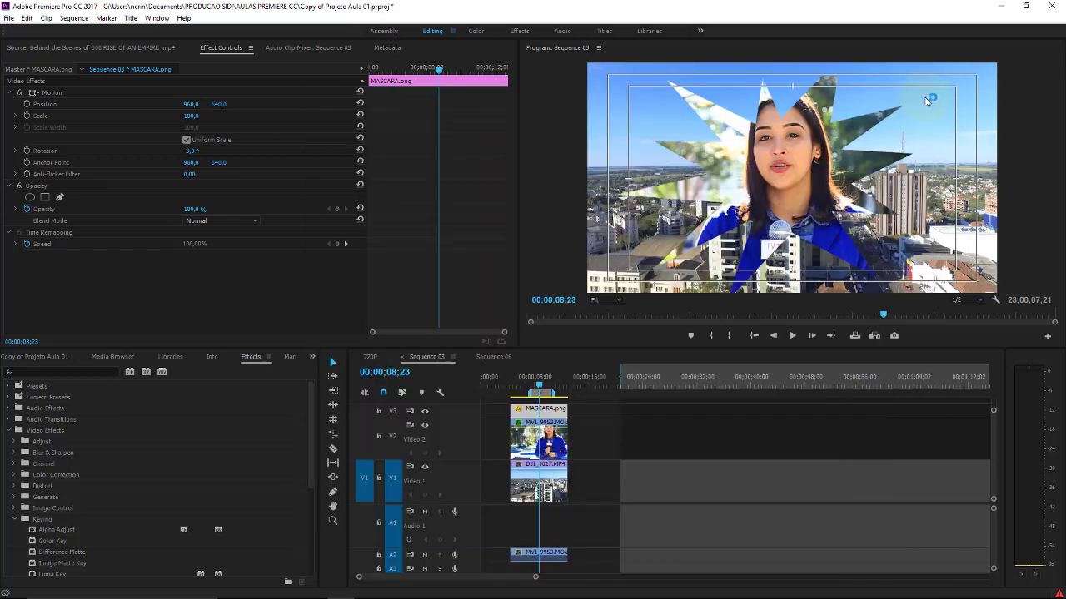
pyautogui.click(60, 356)
pyautogui.doubleClick(237, 431)
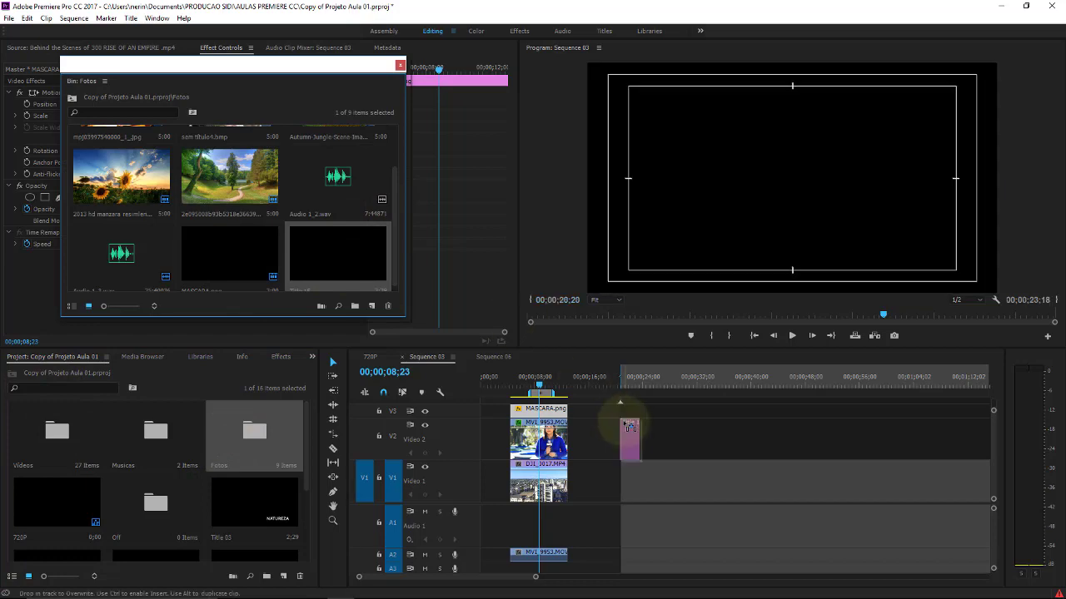
pyautogui.moveTo(474, 303); pyautogui.dragTo(609, 410)
# Zoom the timeline and move Title 15 left on V3 over the reporter and aerial clips.
pyautogui.click(400, 66)
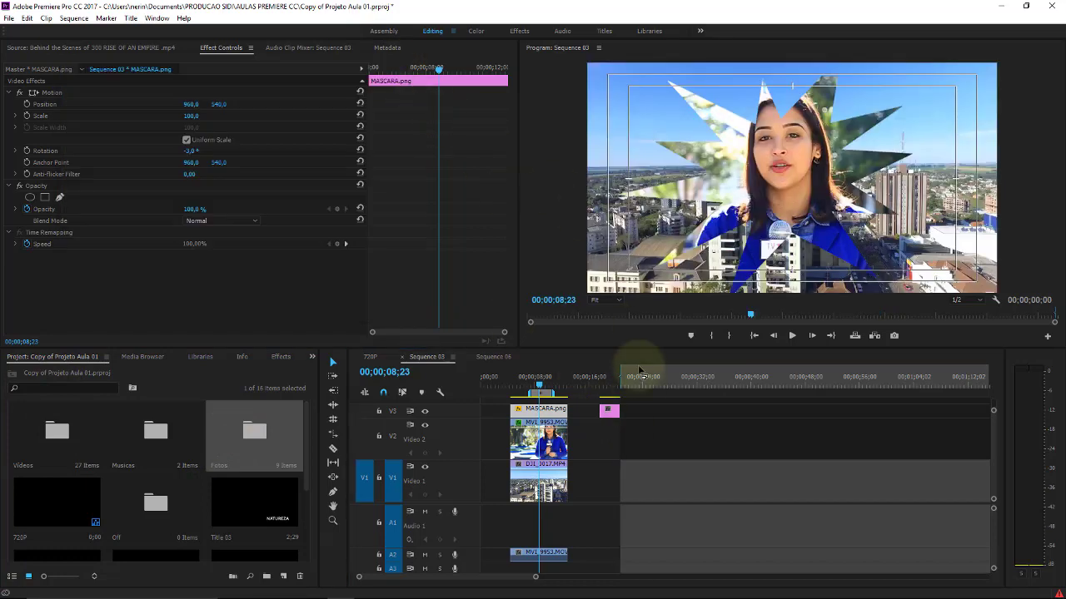
pyautogui.click(606, 380)
pyautogui.press('=')
pyautogui.press('=')
pyautogui.press('=')
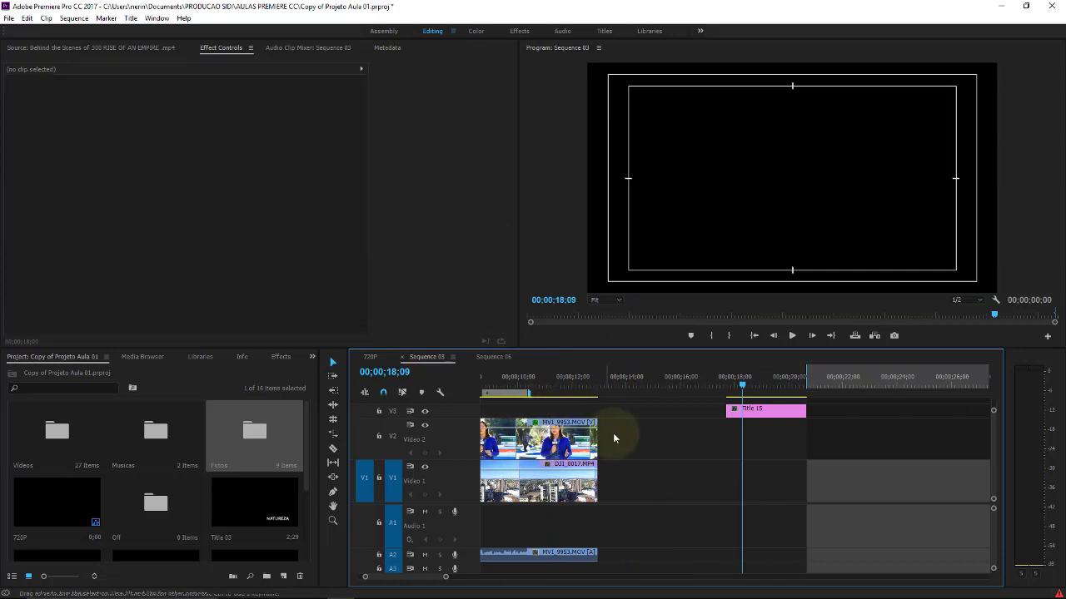
pyautogui.moveTo(738, 409); pyautogui.dragTo(553, 415)
pyautogui.click(545, 383)
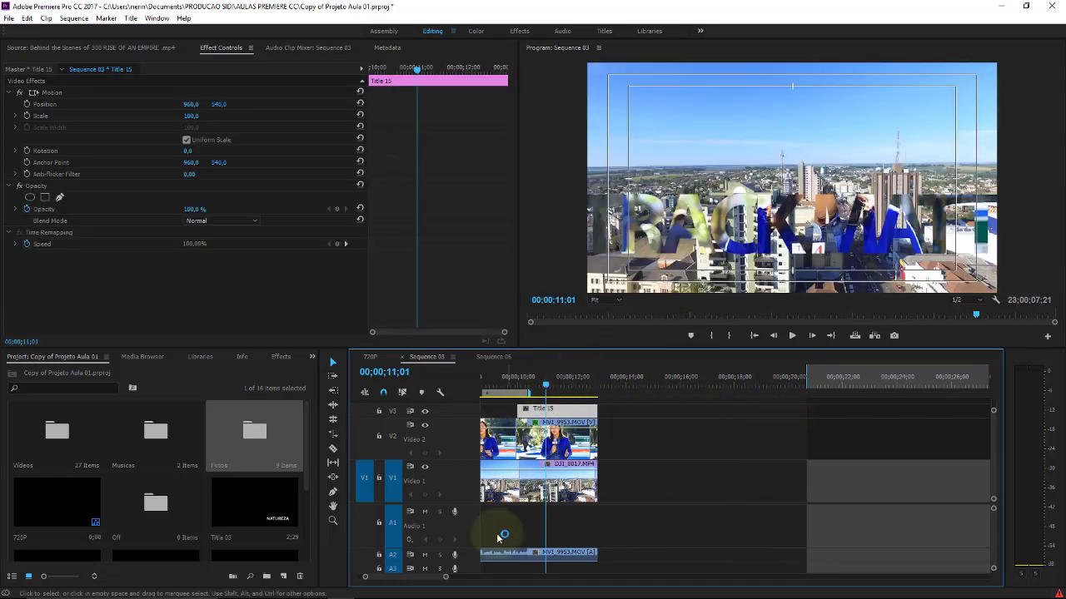
# Extend Title 15's left edge back to the clips' start and play back the composition.
pyautogui.moveTo(428, 575); pyautogui.dragTo(422, 574)
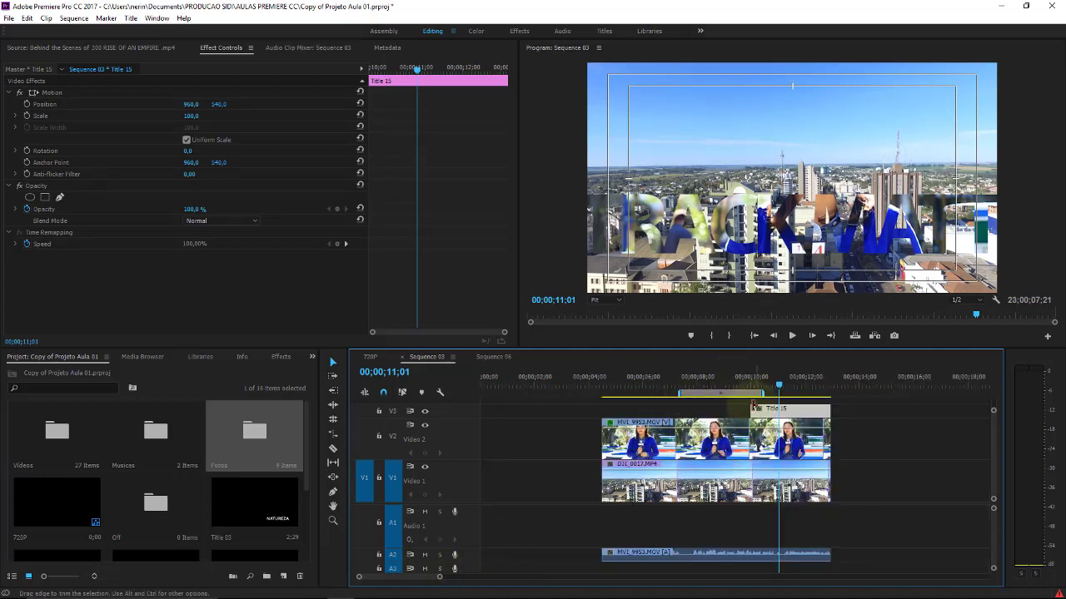
pyautogui.moveTo(749, 407); pyautogui.dragTo(605, 399)
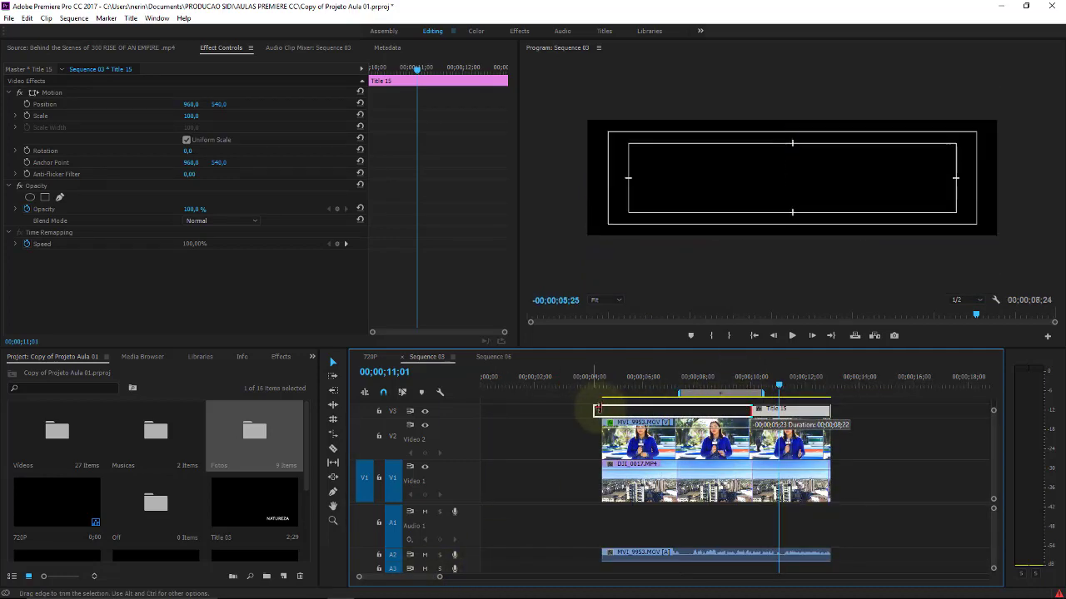
pyautogui.click(605, 383)
pyautogui.press('space')
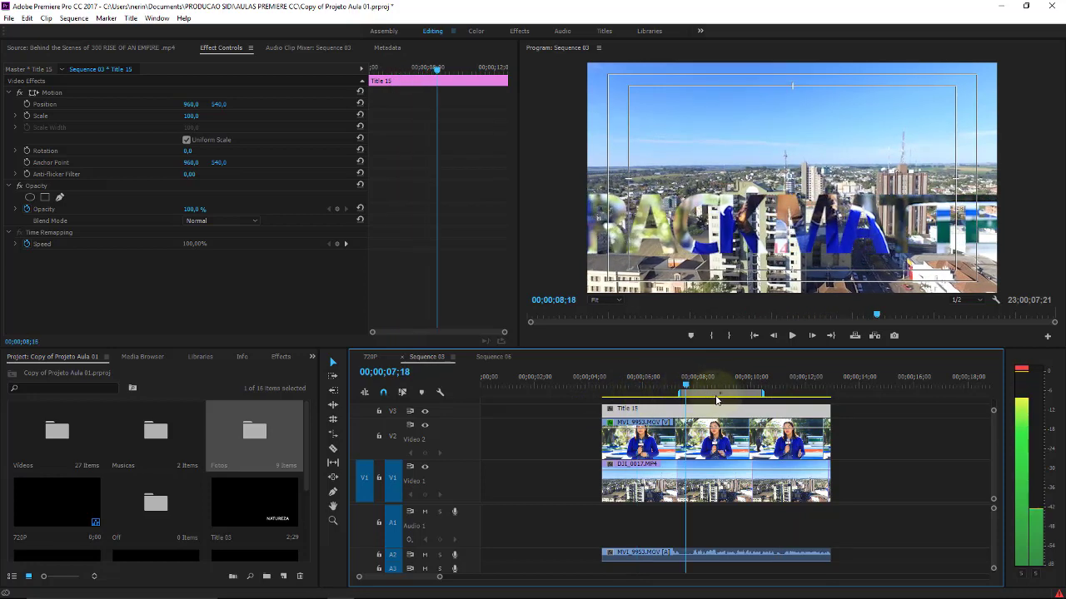
pyautogui.press('space')
pyautogui.click(712, 443)
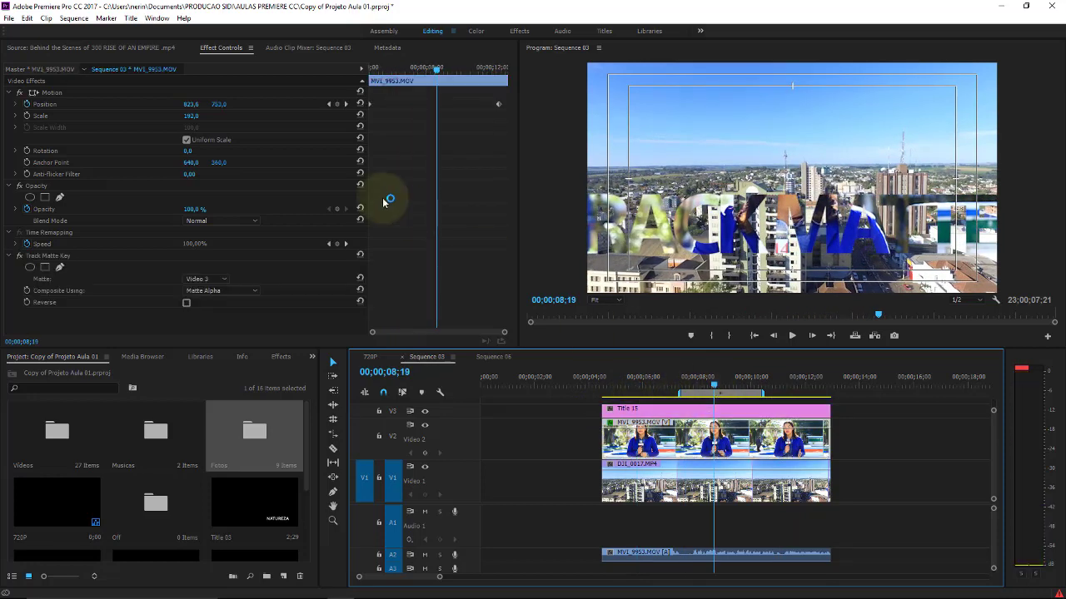
# Raise the reporter clip's vertical position and shrink its scale in Effect Controls.
pyautogui.click(237, 104)
pyautogui.moveTo(237, 104); pyautogui.dragTo(137, 117)
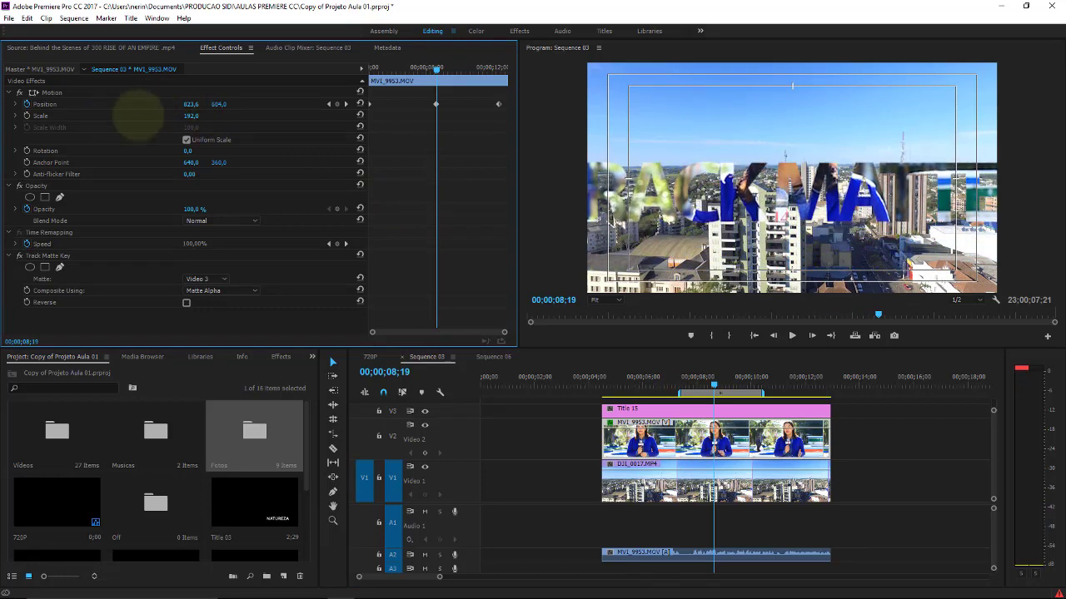
pyautogui.click(653, 408)
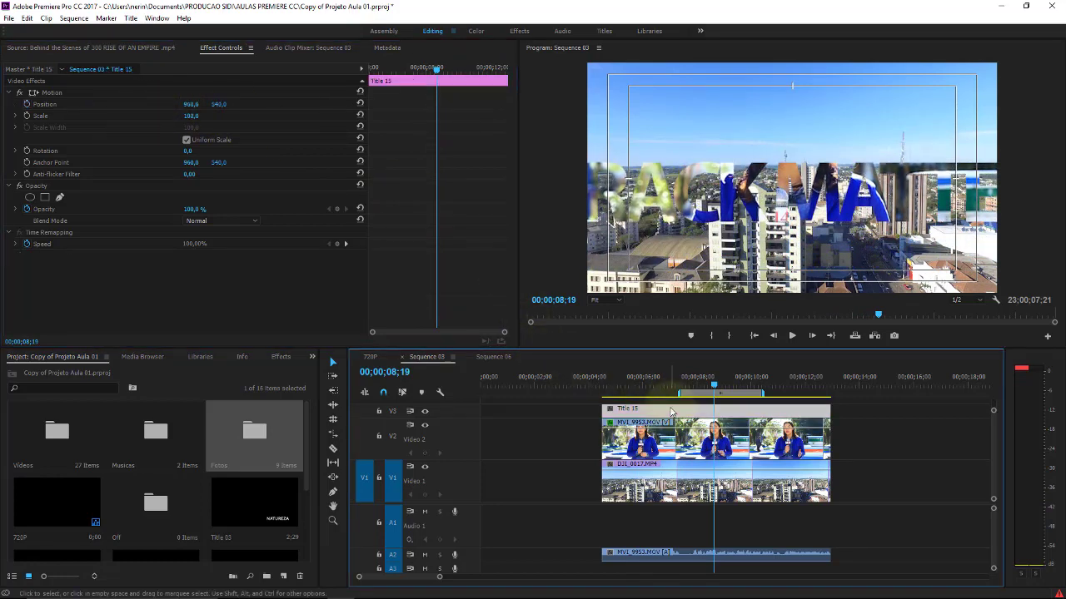
pyautogui.click(670, 444)
pyautogui.moveTo(200, 115); pyautogui.dragTo(154, 117)
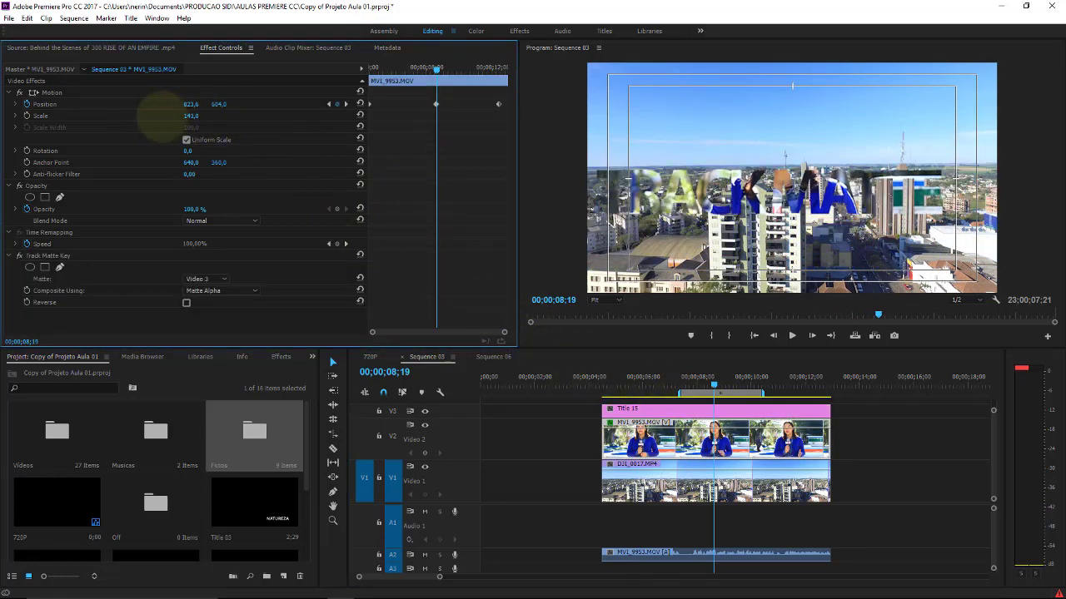
# Shrink Title 15 slightly, move it up toward the frame top, and scrub to preview.
pyautogui.click(658, 409)
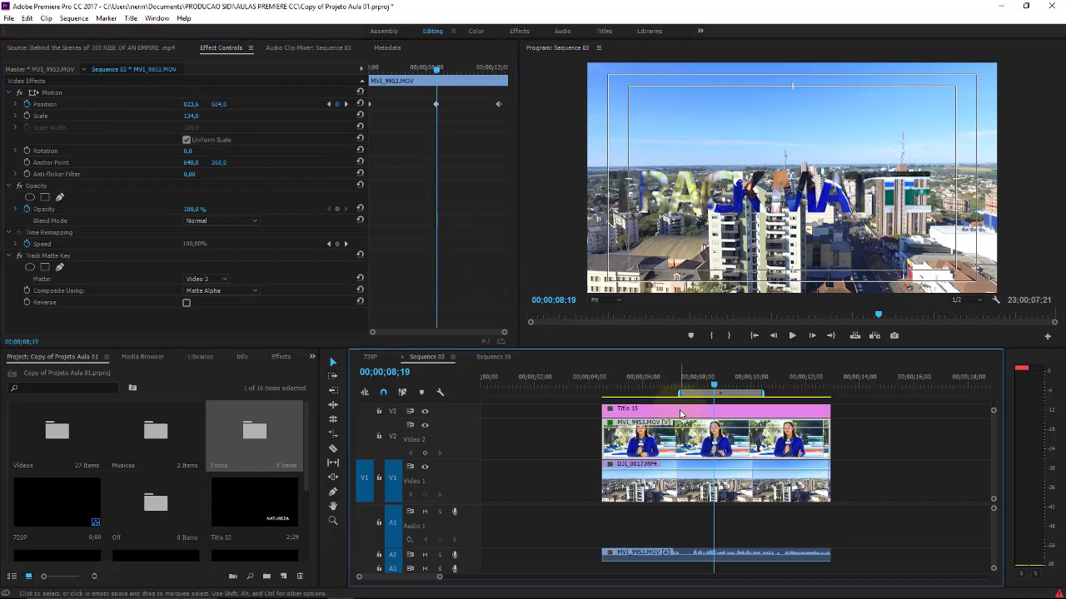
pyautogui.click(191, 115)
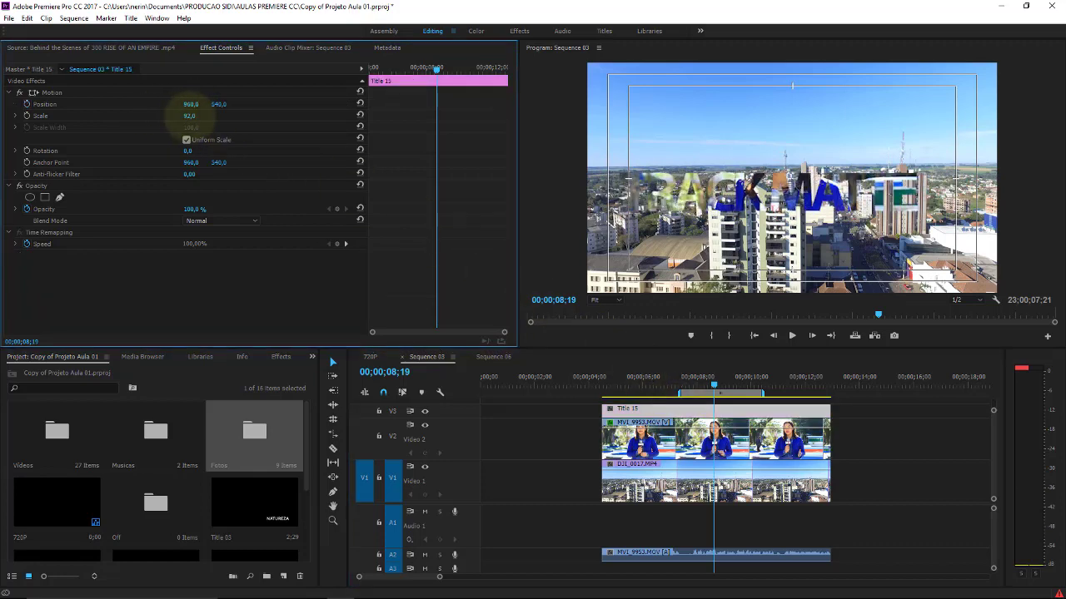
pyautogui.moveTo(190, 115)
pyautogui.mouseDown()
pyautogui.moveTo(177, 125)
pyautogui.moveTo(196, 125)
pyautogui.mouseUp()
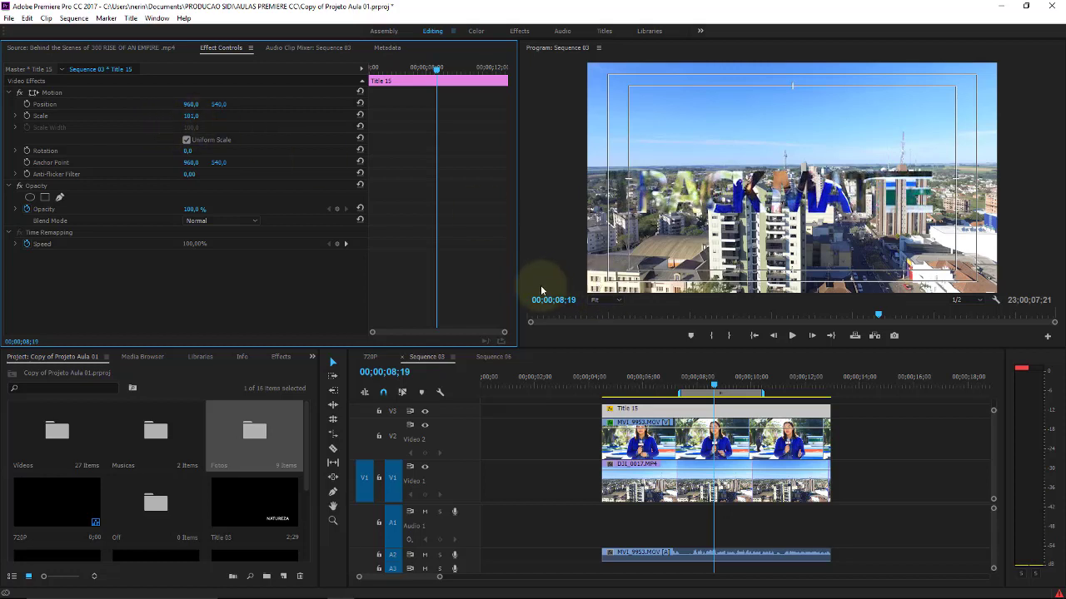
pyautogui.click(683, 366)
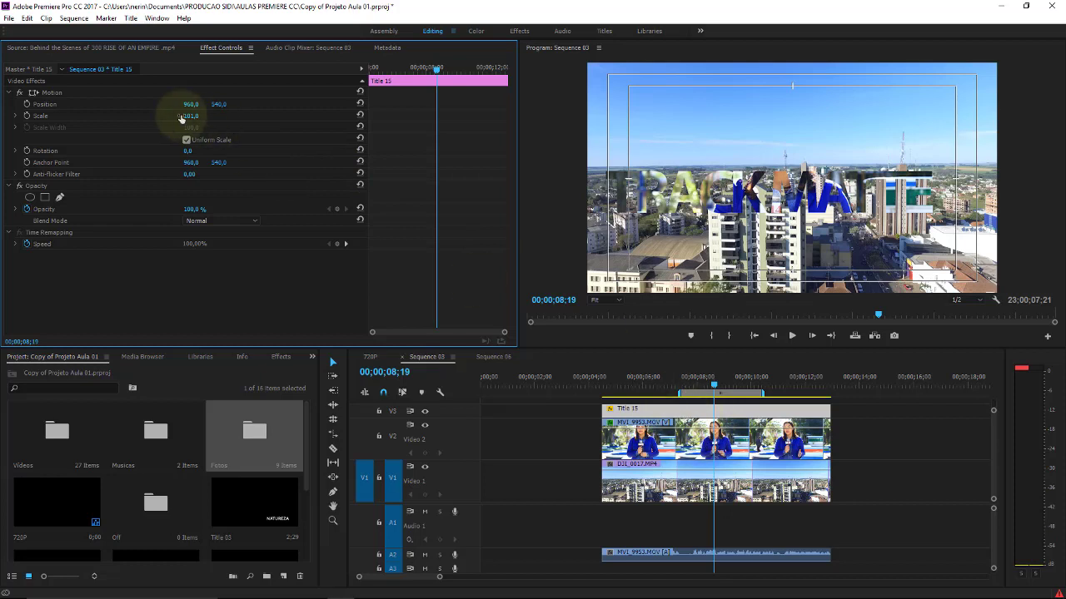
pyautogui.moveTo(219, 105)
pyautogui.mouseDown()
pyautogui.moveTo(83, 104)
pyautogui.moveTo(65, 127)
pyautogui.mouseUp()
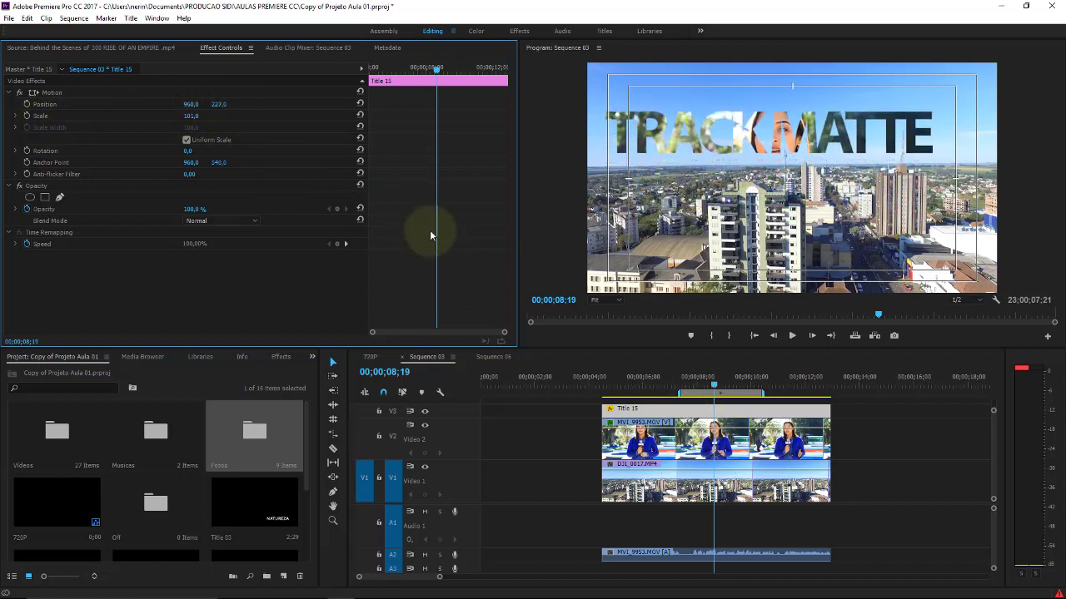
pyautogui.click(630, 385)
pyautogui.moveTo(633, 388); pyautogui.dragTo(712, 369)
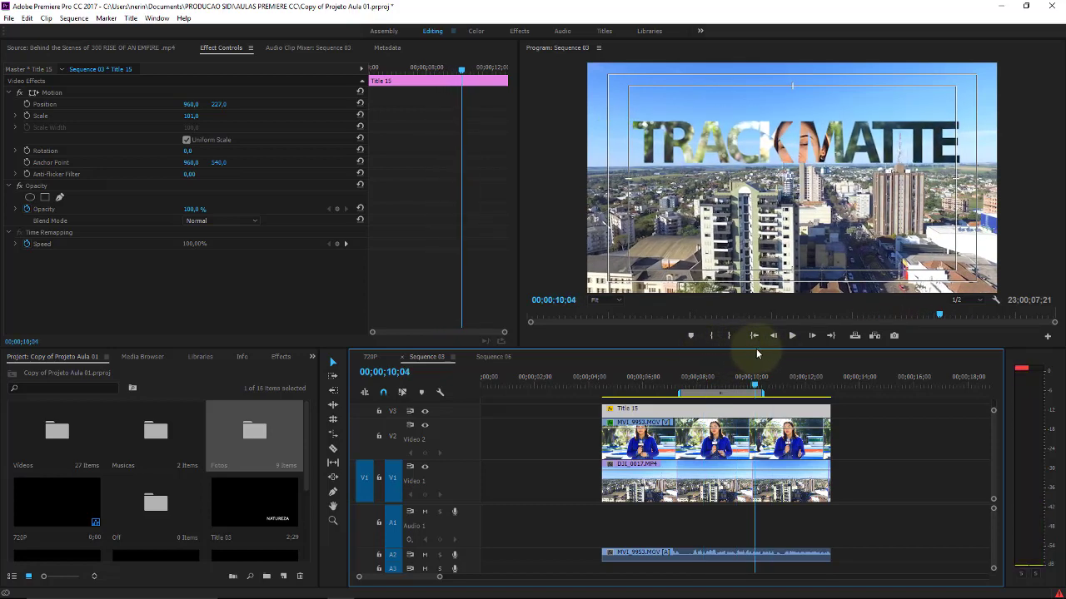
# Delete the reporter clip from V2, leaving black TRACK MATTE over the aerial footage.
pyautogui.click(726, 445)
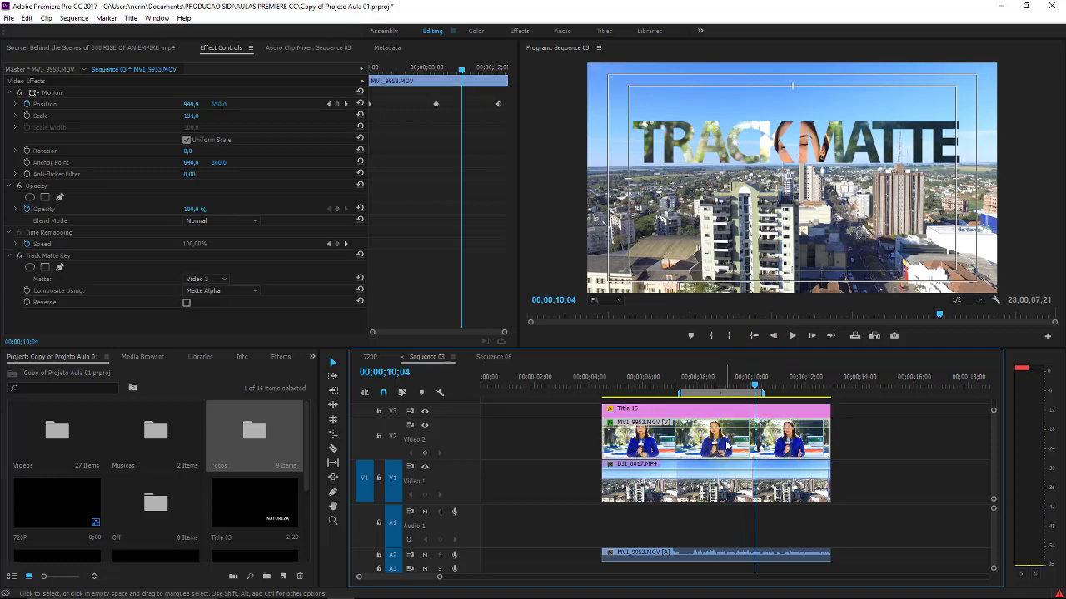
pyautogui.press('Delete')
pyautogui.click(706, 483)
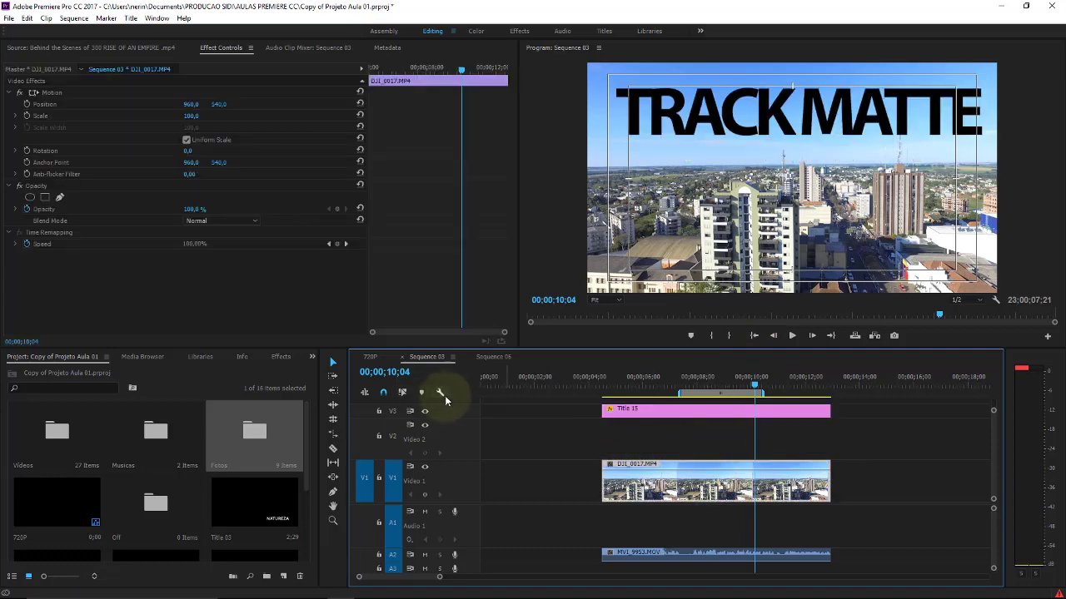
pyautogui.click(280, 356)
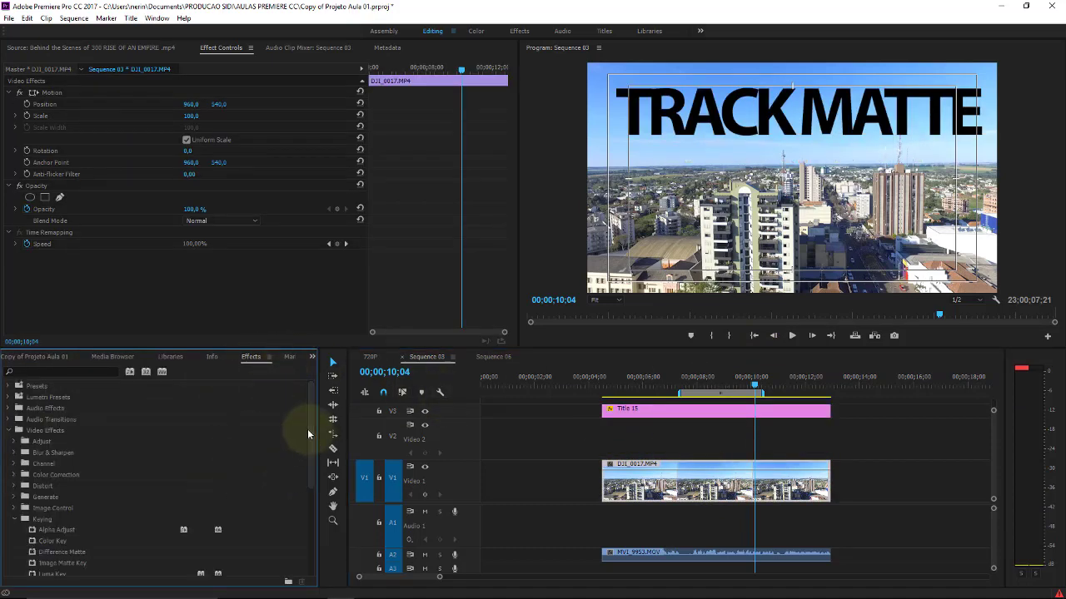
# Apply Keying > Track Matte Key to the DJI_0017 clip with Matte set to Video 3.
pyautogui.scroll(-4, 307, 429)
pyautogui.click(60, 479)
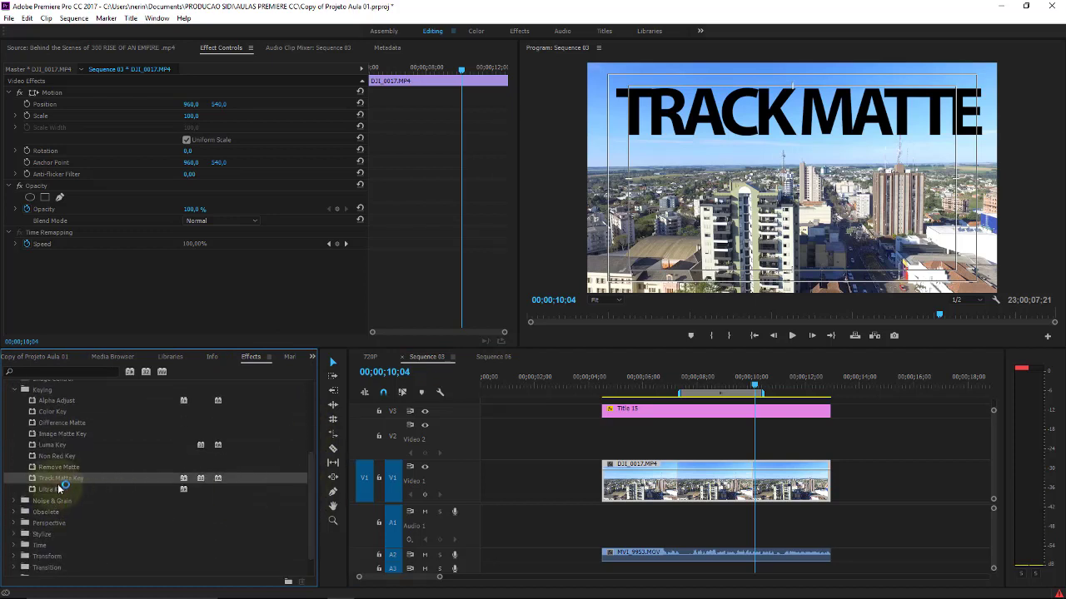
pyautogui.moveTo(57, 478); pyautogui.dragTo(666, 483)
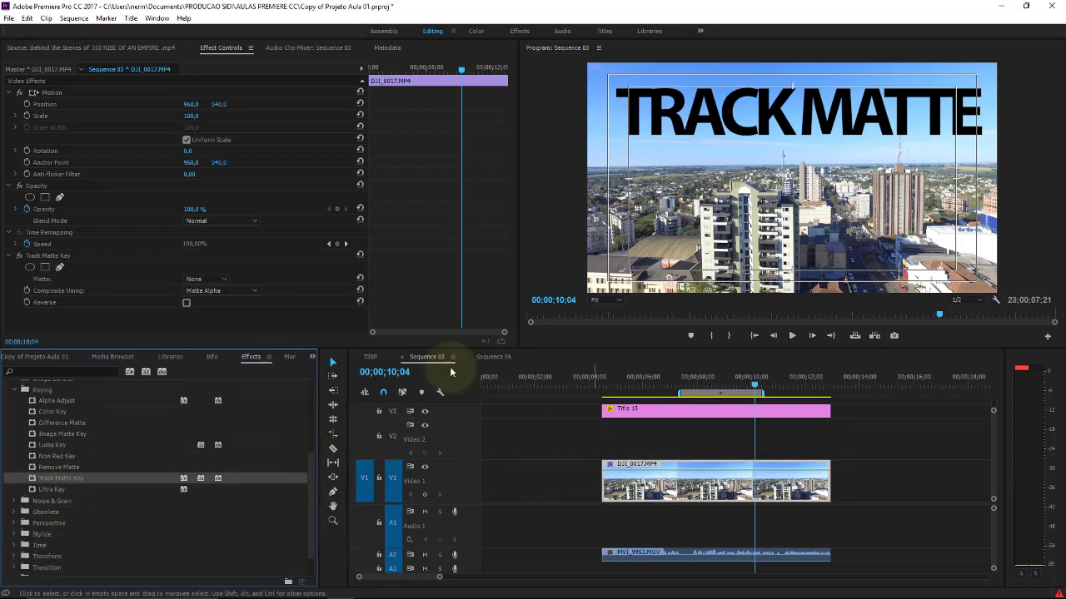
pyautogui.click(214, 280)
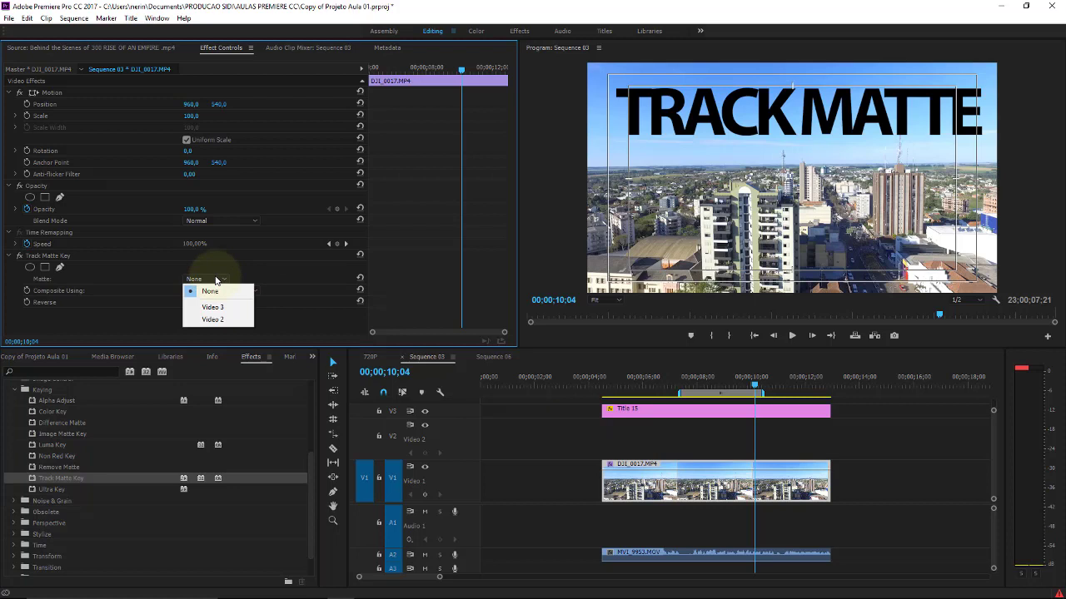
pyautogui.click(212, 308)
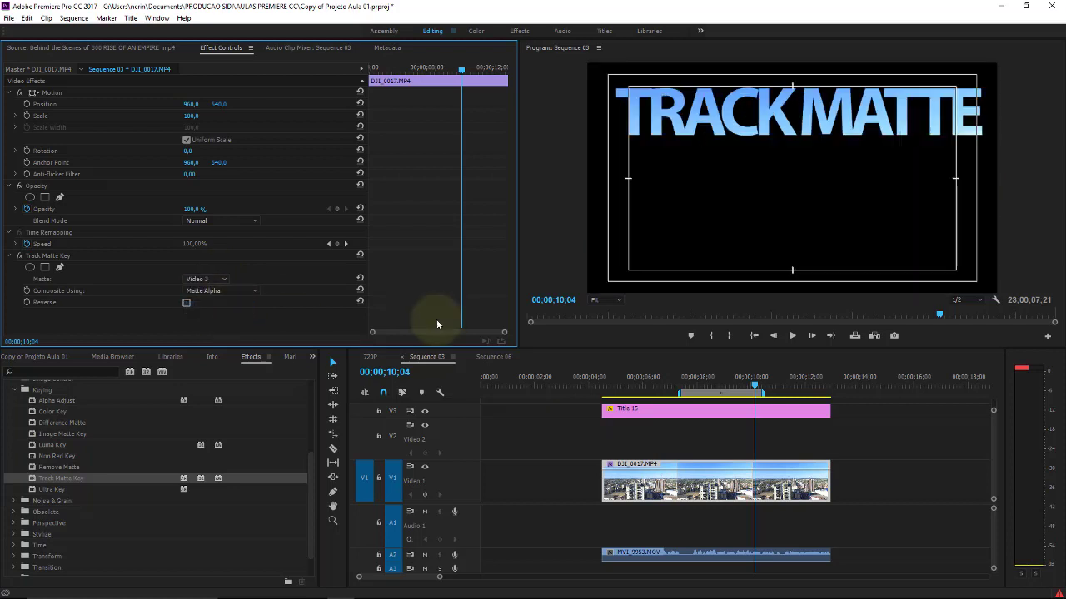
pyautogui.click(699, 410)
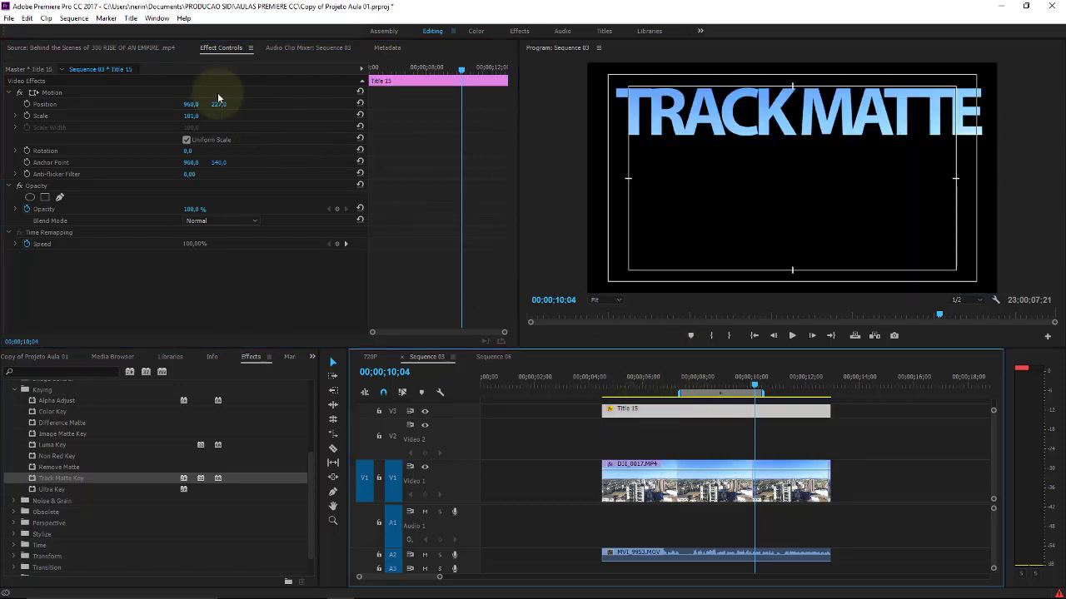
# Set Title 15's Position to 960, 505 and scrub the timeline to review the city-filled letters.
pyautogui.moveTo(218, 105)
pyautogui.mouseDown()
pyautogui.moveTo(387, 113)
pyautogui.moveTo(372, 106)
pyautogui.mouseUp()
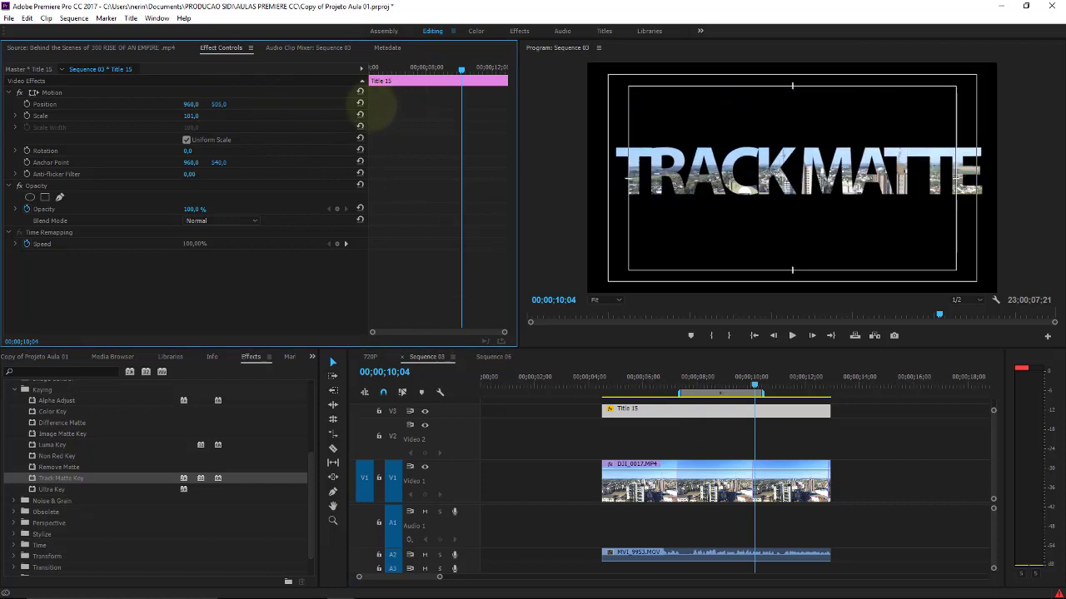
pyautogui.click(617, 386)
pyautogui.moveTo(635, 385); pyautogui.dragTo(788, 377)
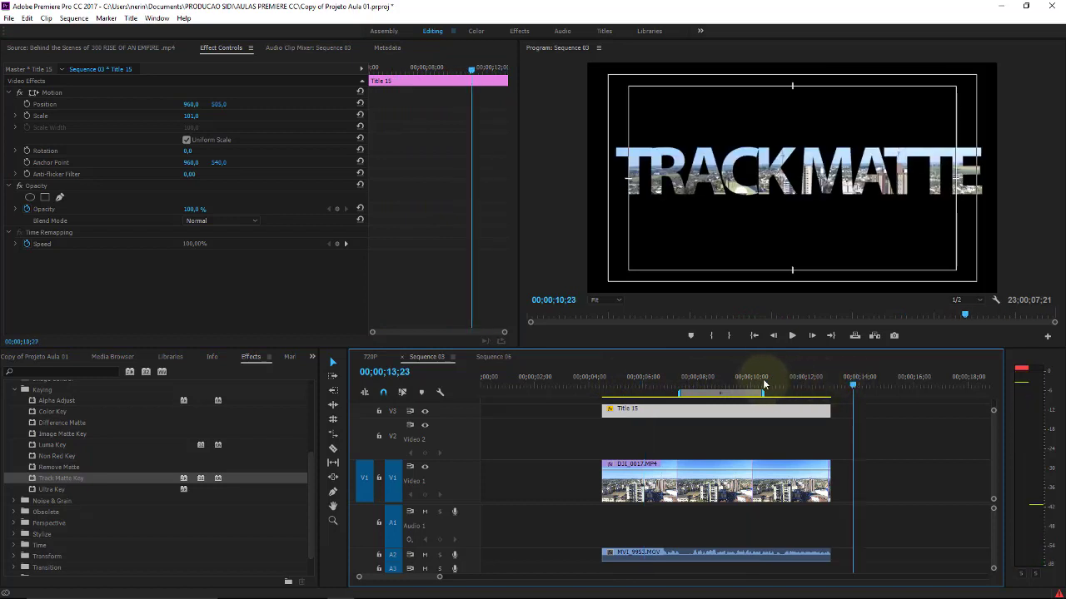
pyautogui.moveTo(789, 382); pyautogui.dragTo(739, 377)
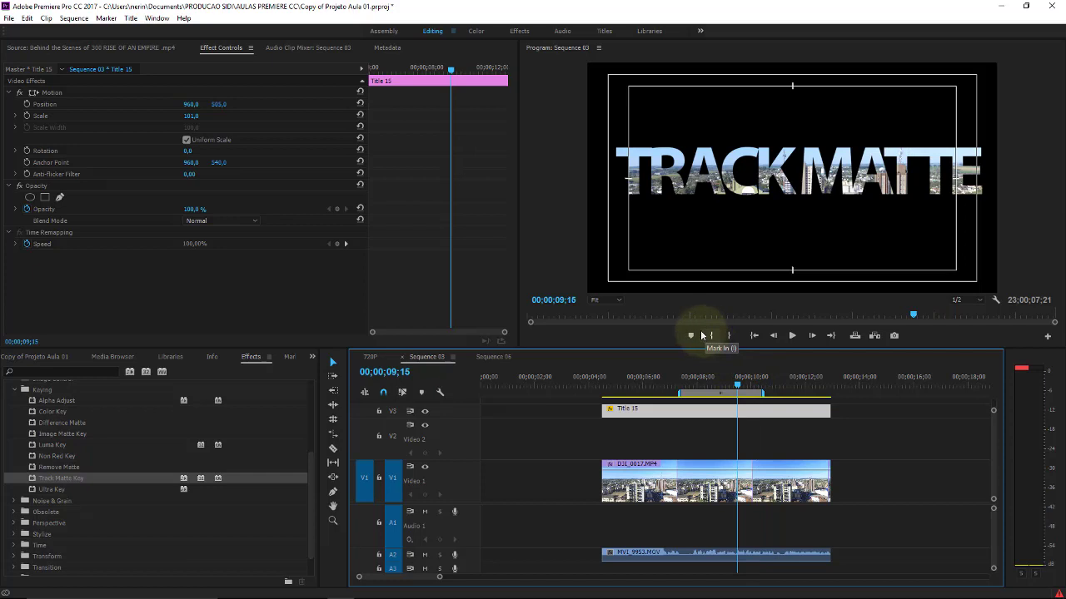
# Save the finished track matte project with Ctrl+S.
pyautogui.hotkey('ctrl', 's')
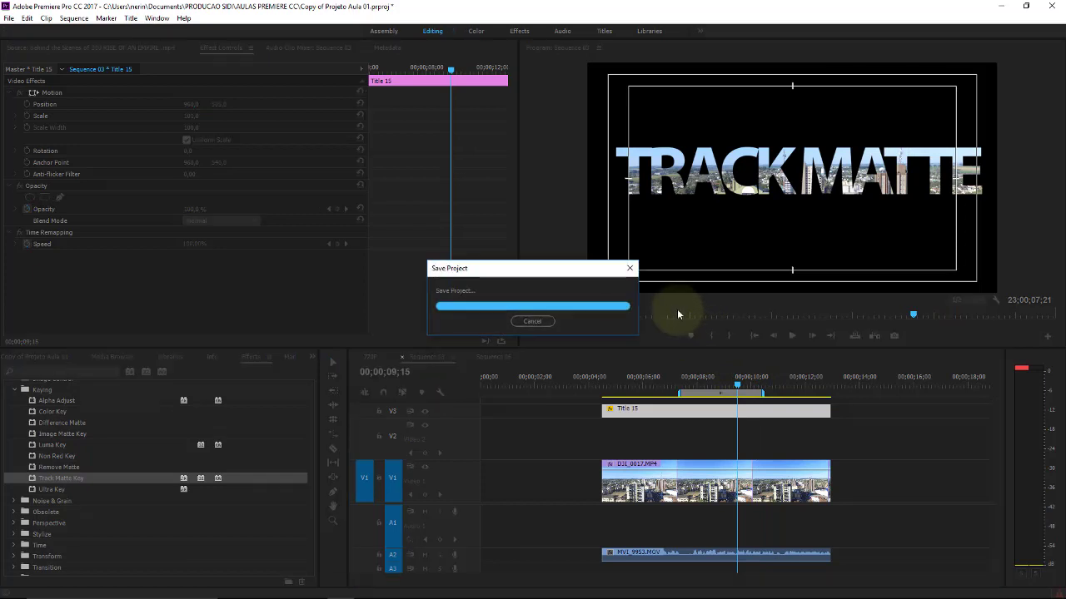